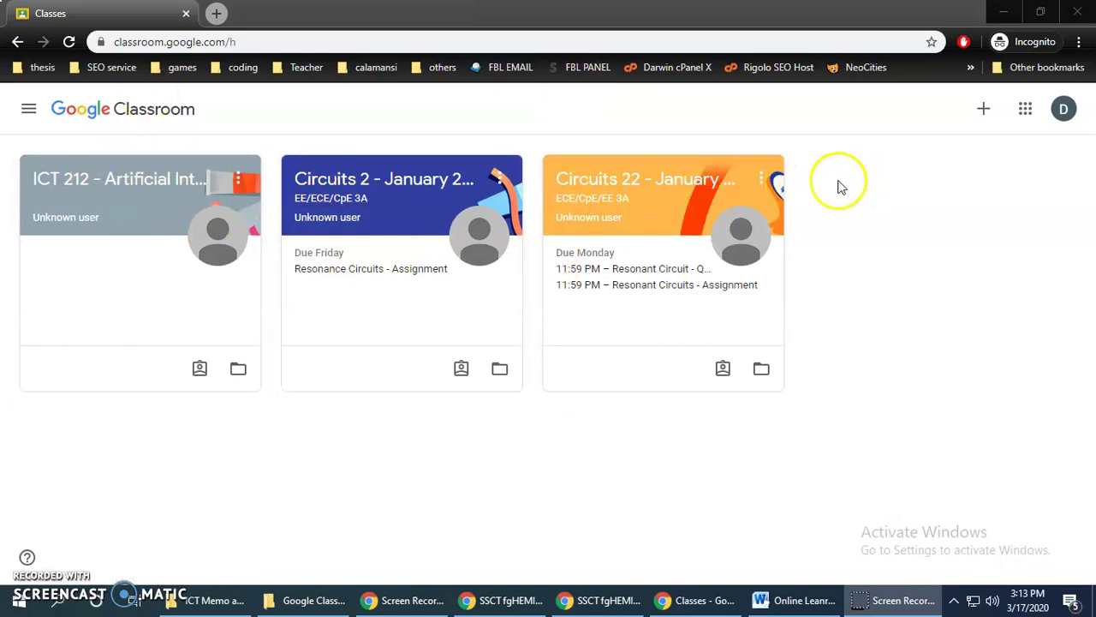
- Open the Circuits 22 - January 2020 class stream, then return to the all-classes overview
click(662, 195)
scroll(248, 232, down, 2)
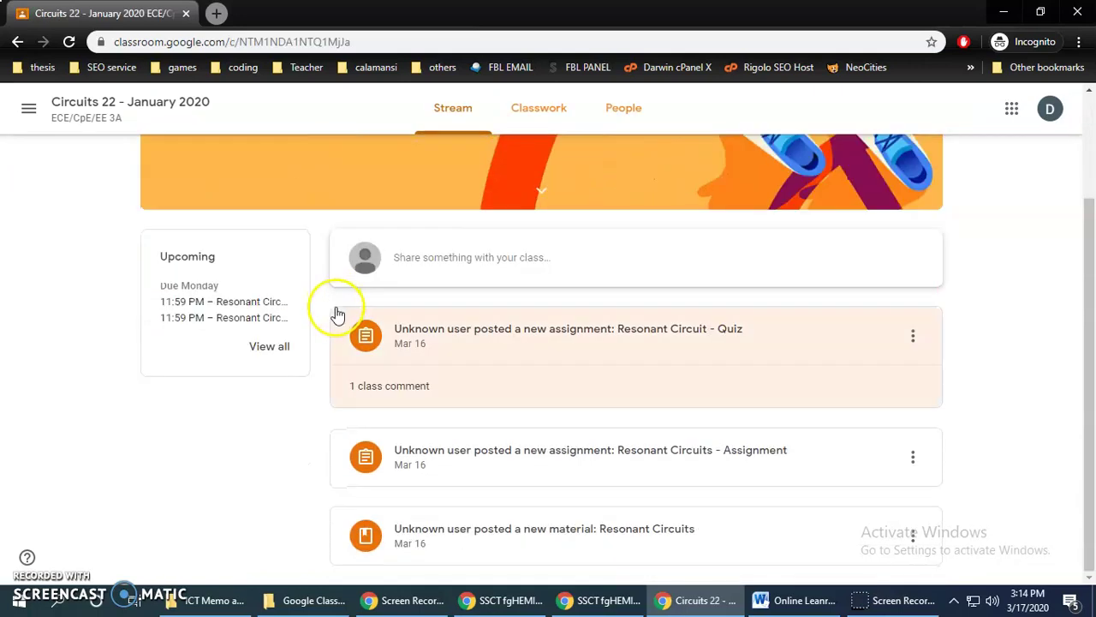
scroll(336, 314, up, 2)
scroll(270, 295, down, 2)
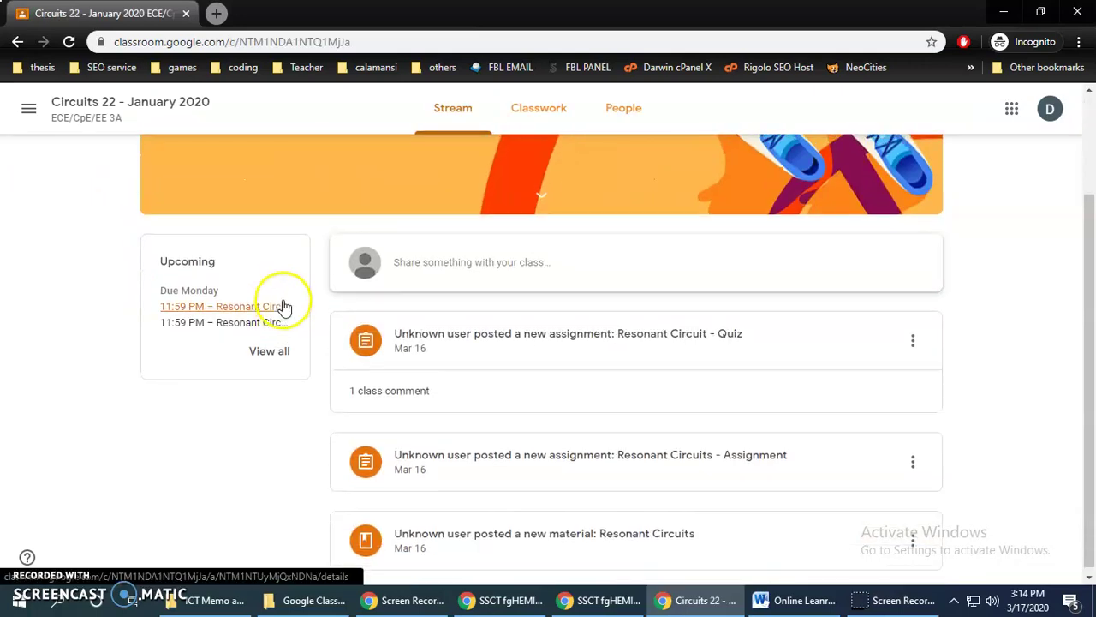
scroll(197, 257, up, 2)
click(29, 109)
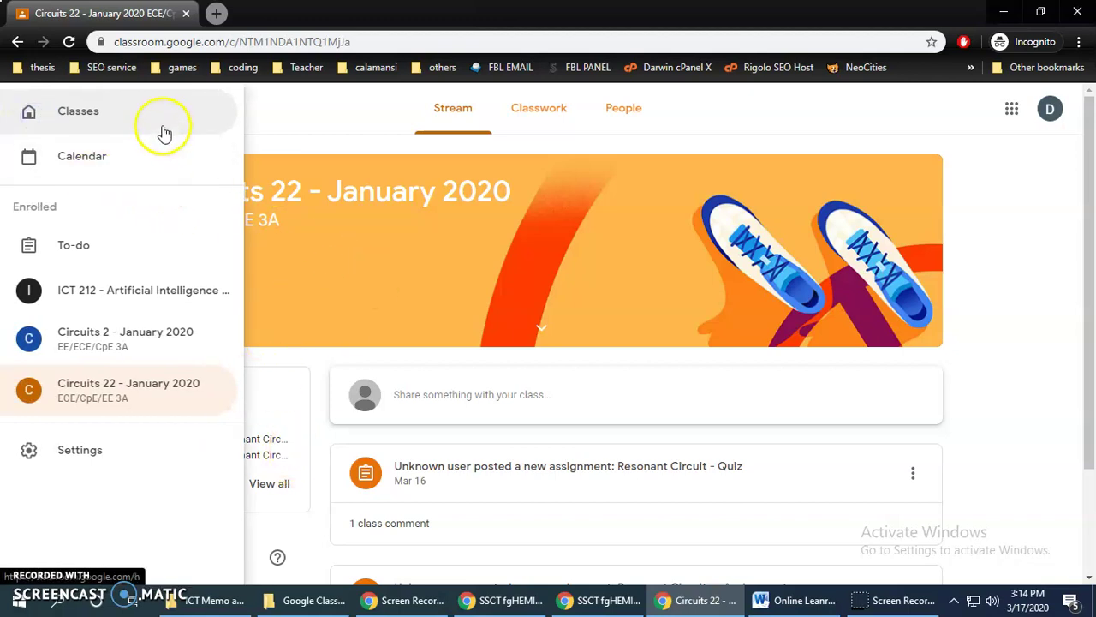
click(111, 120)
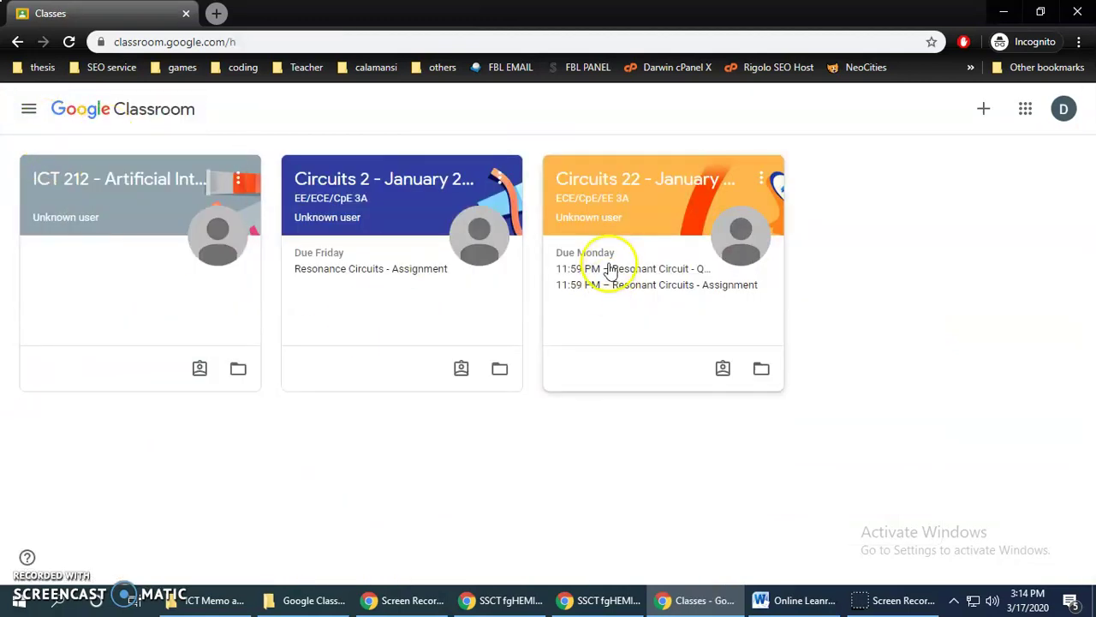
- Reopen the Circuits 22 - January 2020 class and scroll its stream to the upcoming due items
click(653, 197)
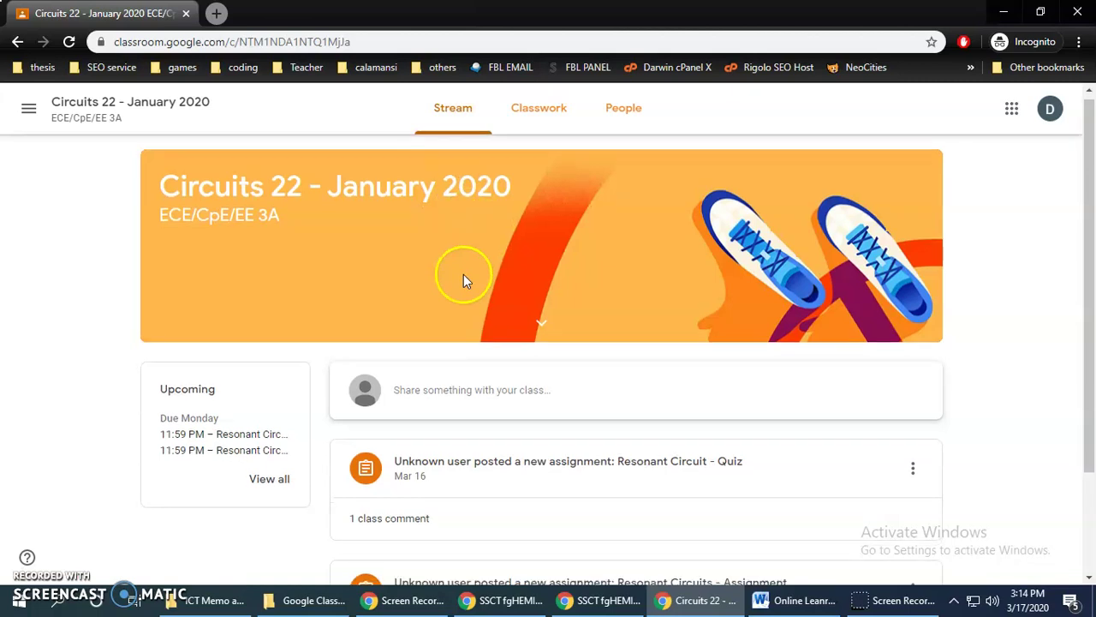
scroll(463, 280, down, 2)
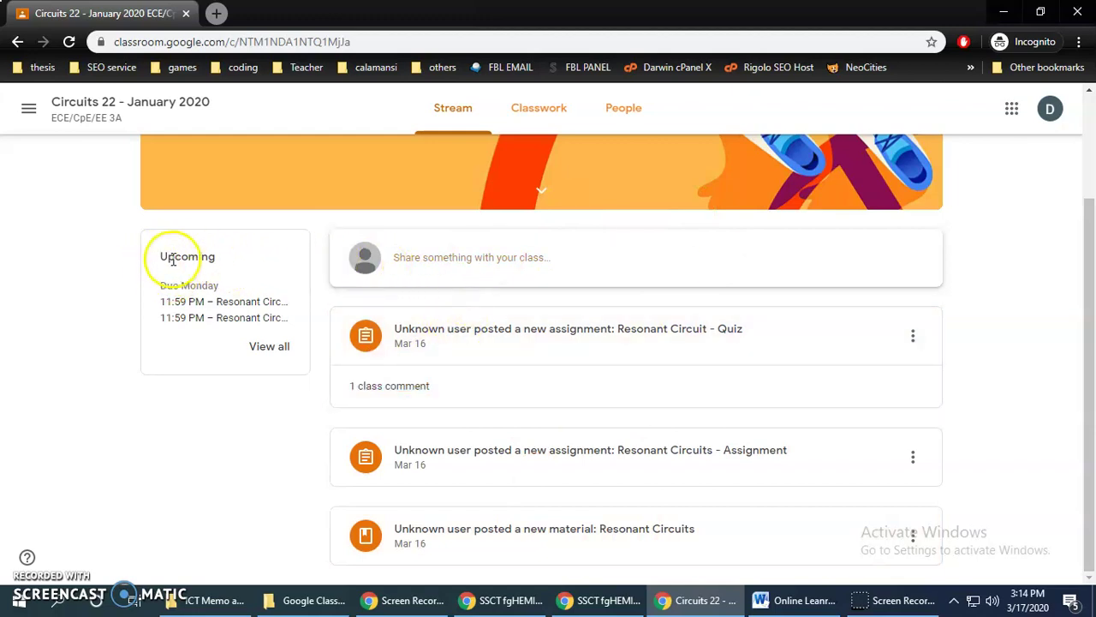
drag(162, 256, 288, 317)
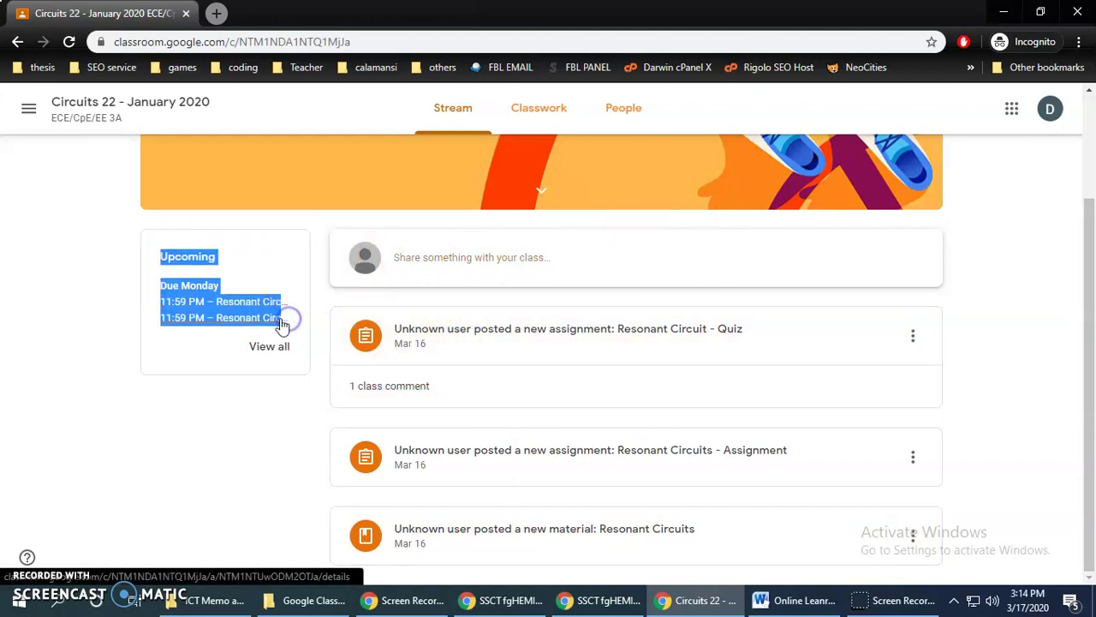
click(192, 431)
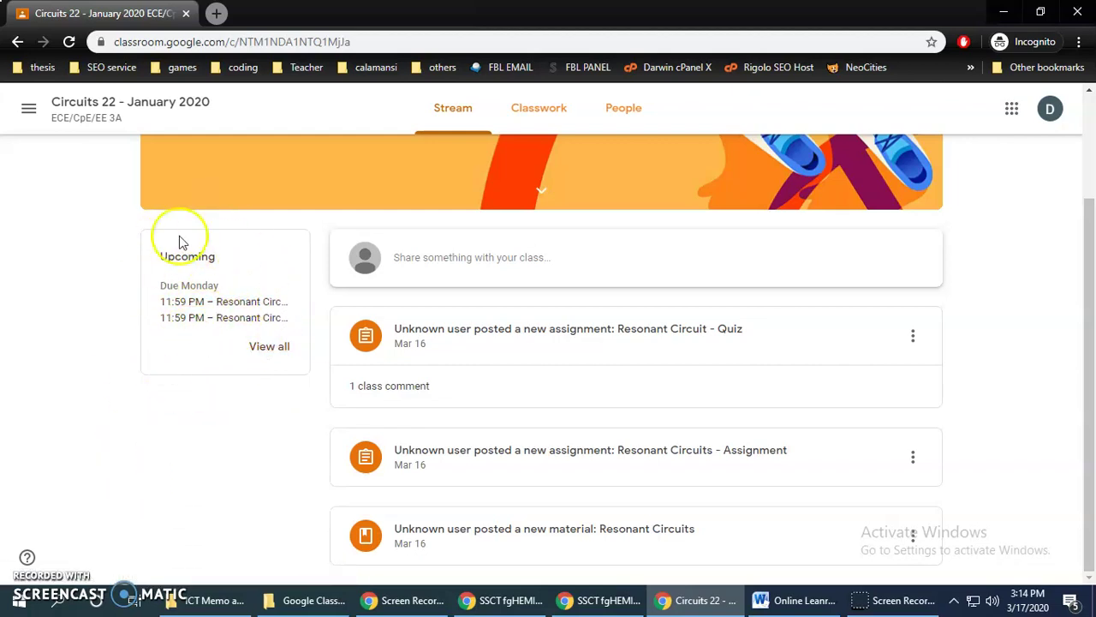
scroll(157, 416, up, 2)
click(541, 110)
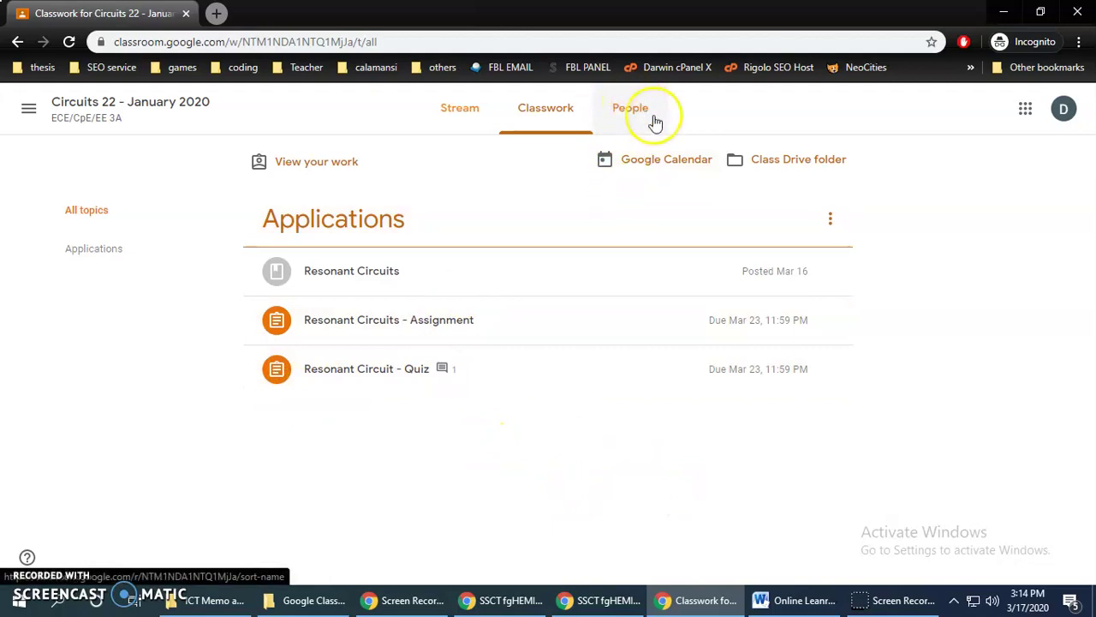
click(610, 116)
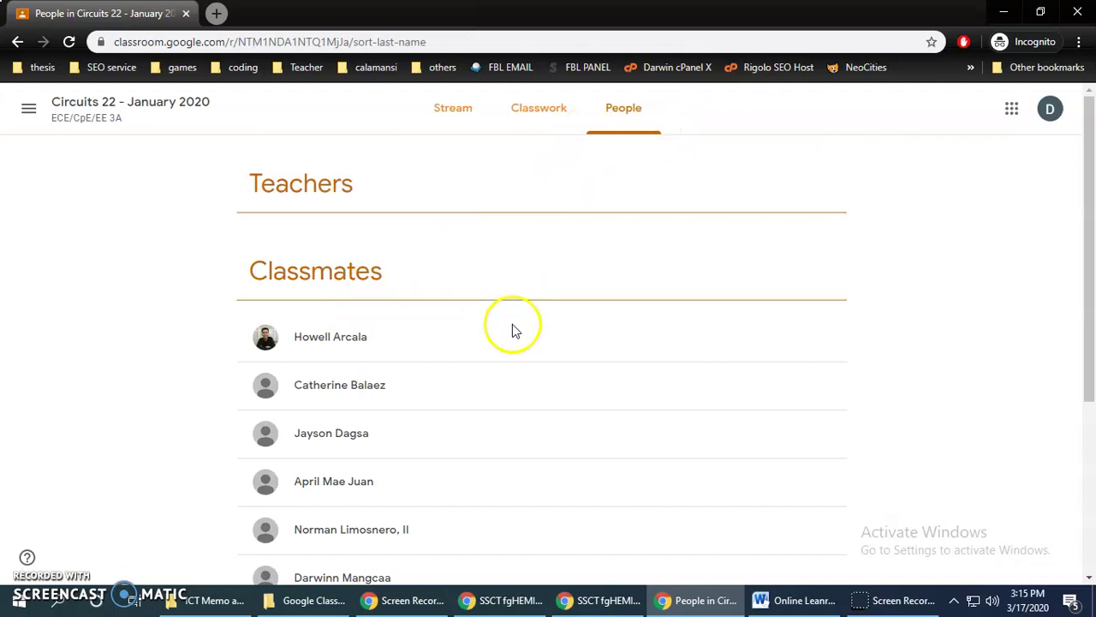
scroll(445, 424, down, 3)
scroll(446, 424, down, 1)
scroll(339, 509, up, 3)
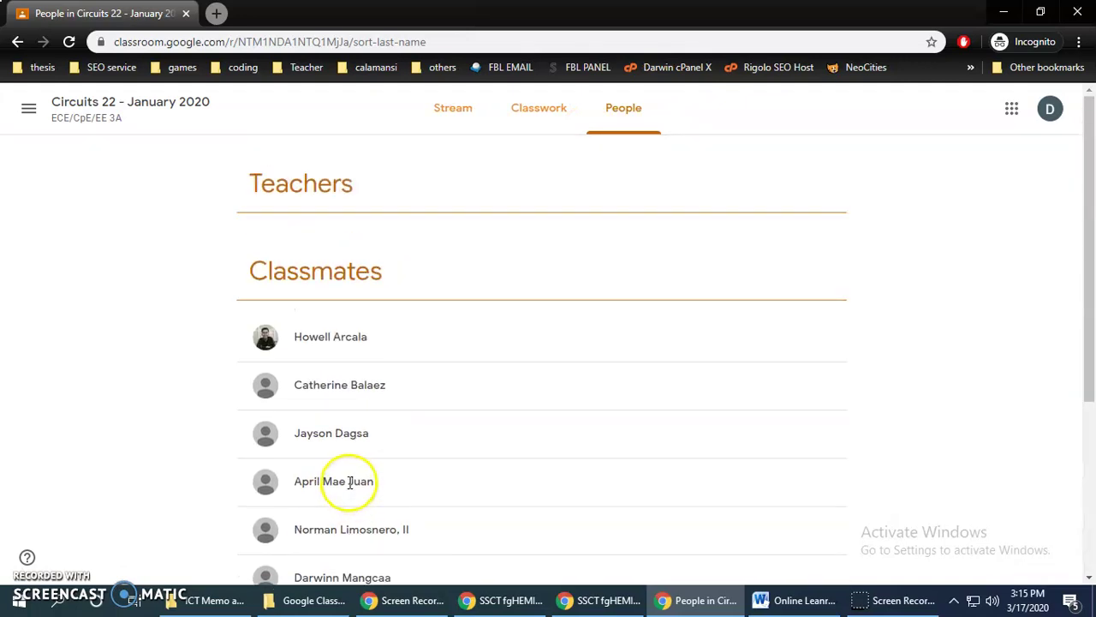
scroll(335, 374, down, 3)
scroll(355, 430, up, 3)
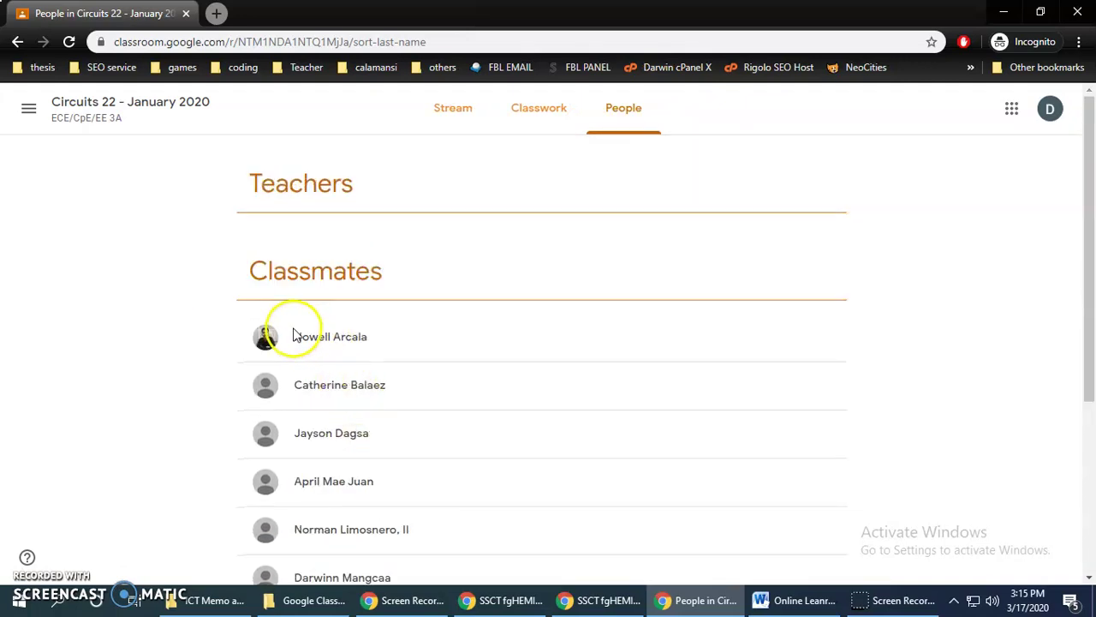
click(453, 108)
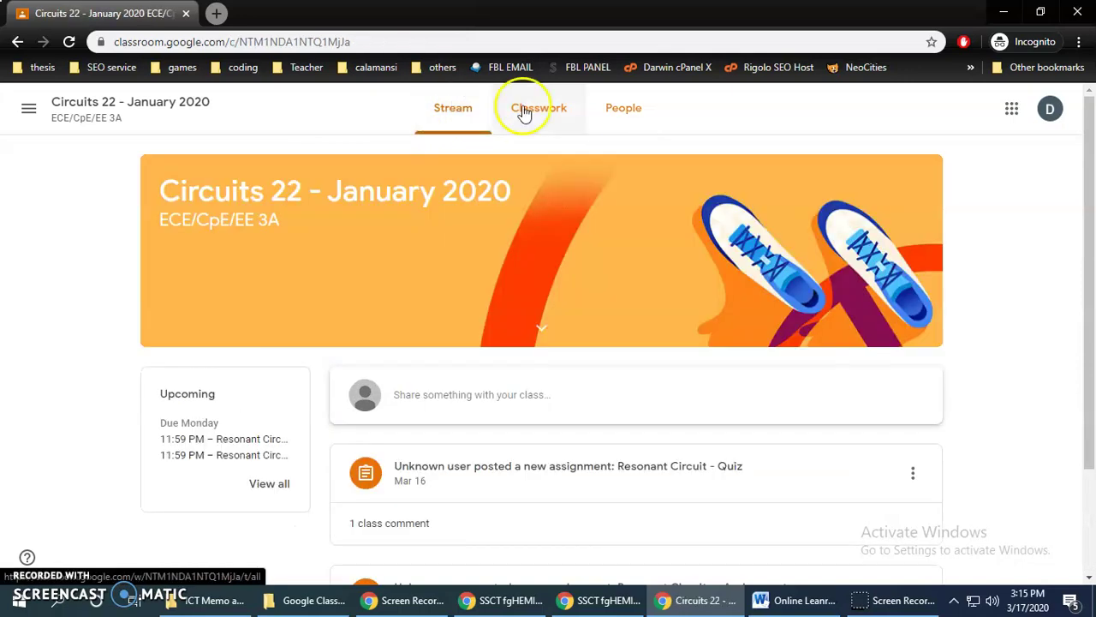
click(519, 108)
- Open the Resonance Circuits.pdf attachment from the Resonant Circuits material and skim its pages
click(550, 115)
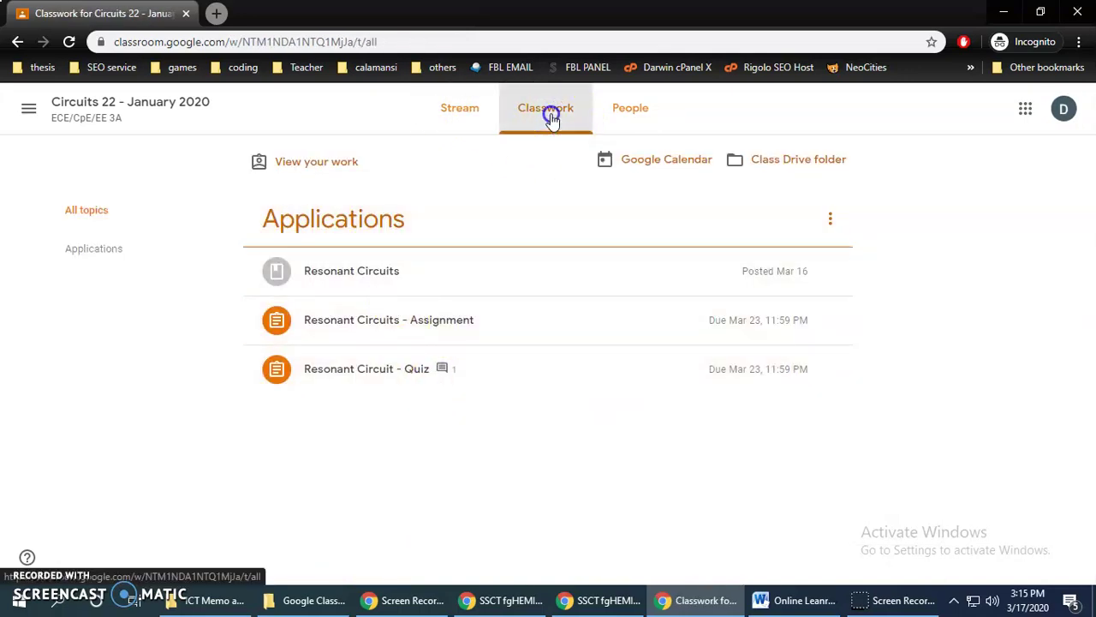
click(392, 274)
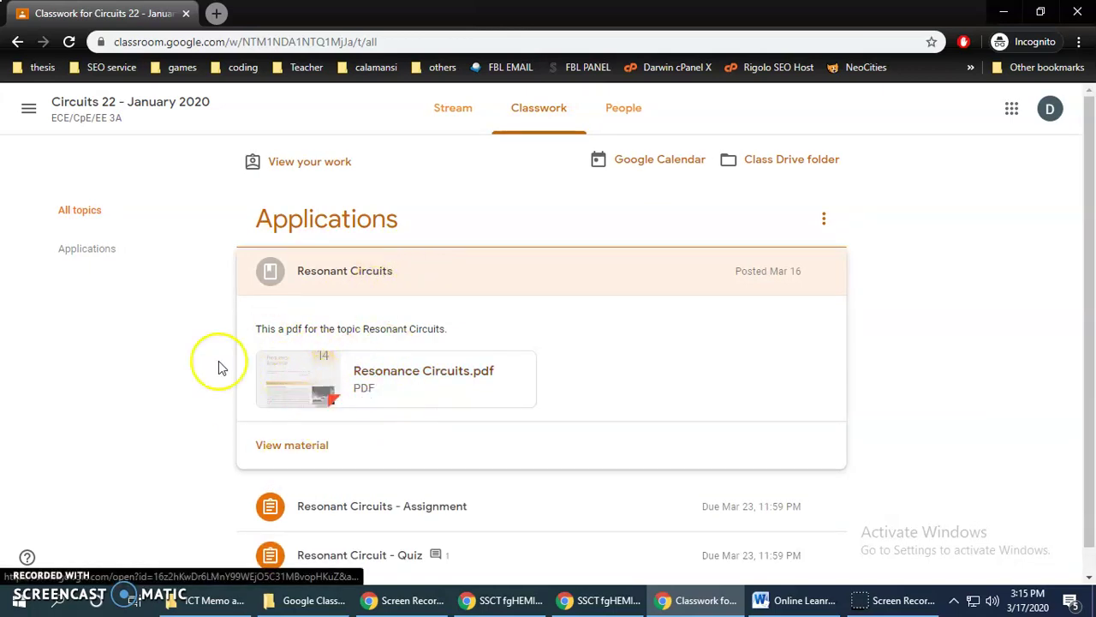
click(424, 368)
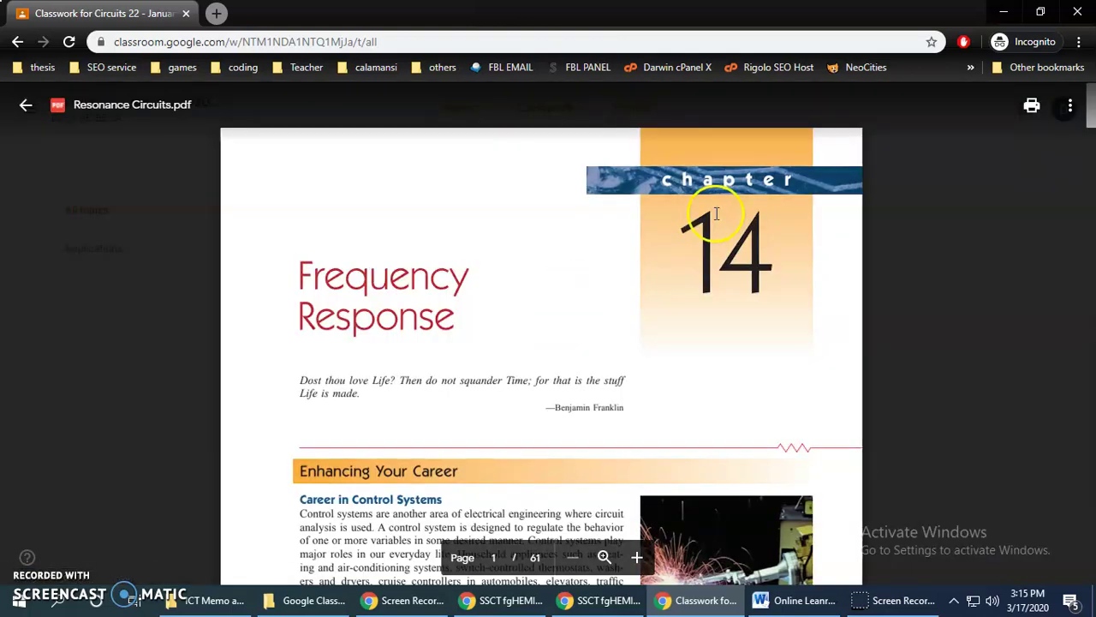
scroll(562, 302, down, 5)
scroll(660, 245, down, 10)
scroll(666, 342, down, 8)
scroll(998, 195, down, 10)
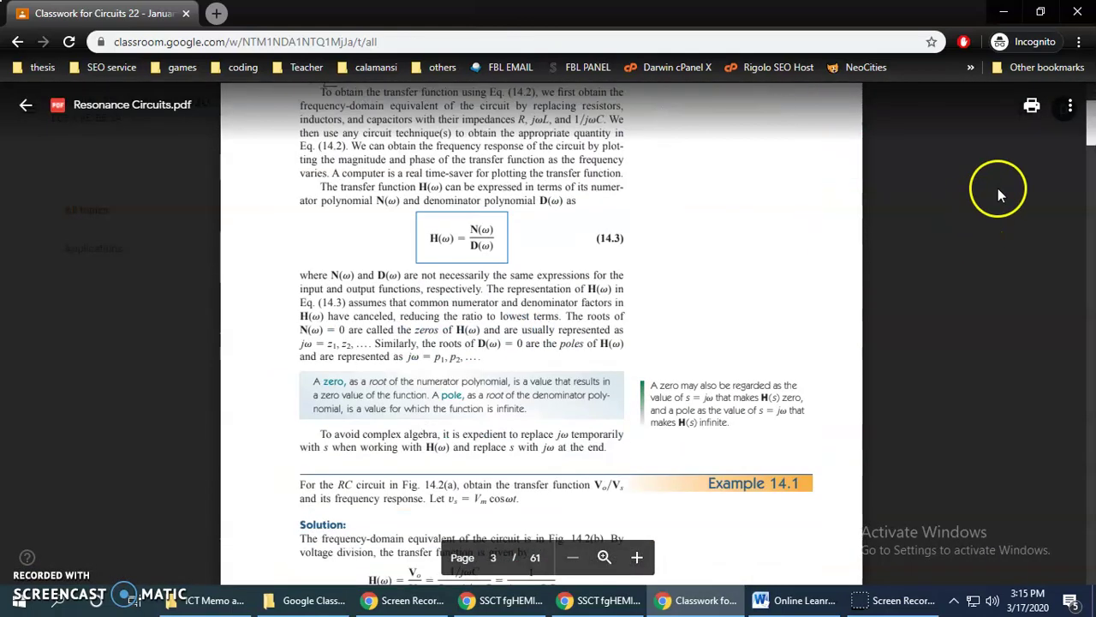
drag(1090, 137, 1090, 86)
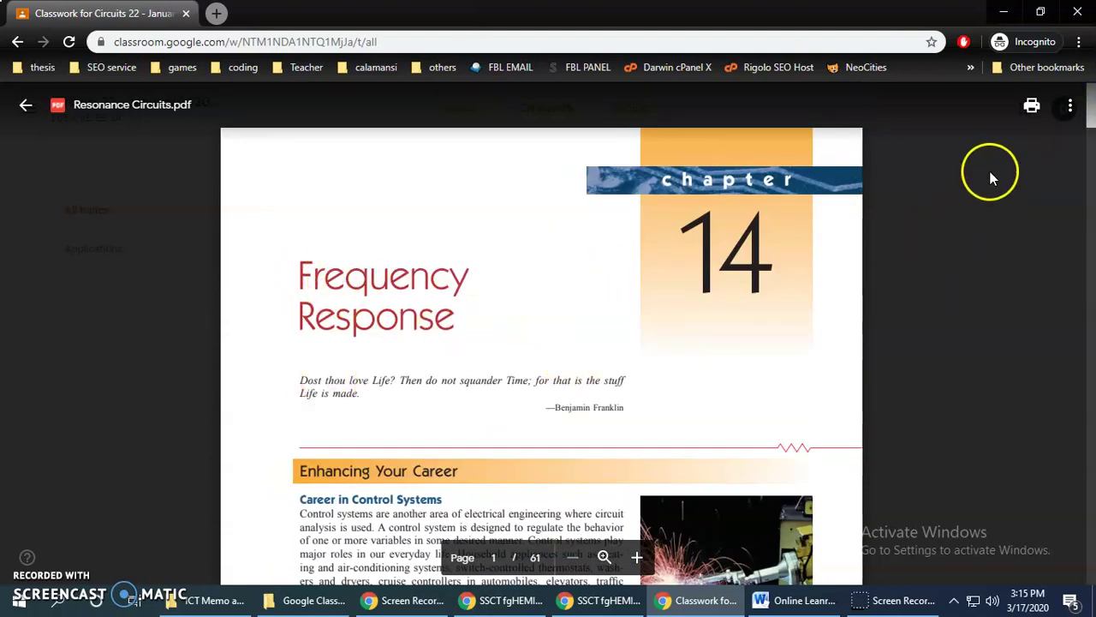
- Open the PDF in its own browser tab and save a copy to Downloads
scroll(1044, 143, down, 2)
scroll(1045, 139, up, 2)
click(1070, 104)
click(1071, 105)
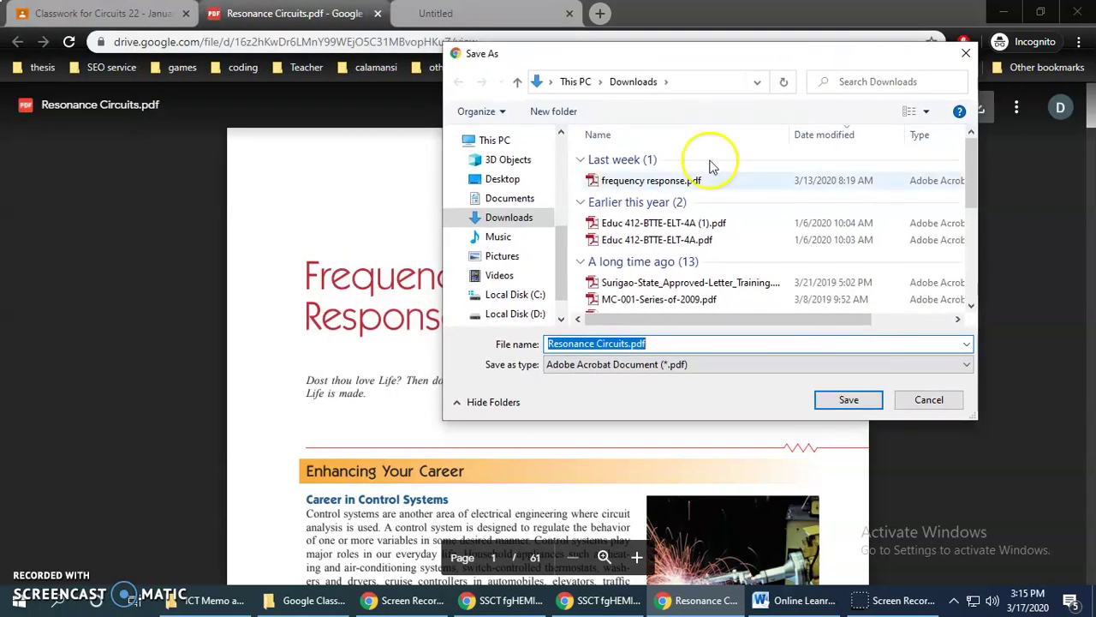
click(850, 399)
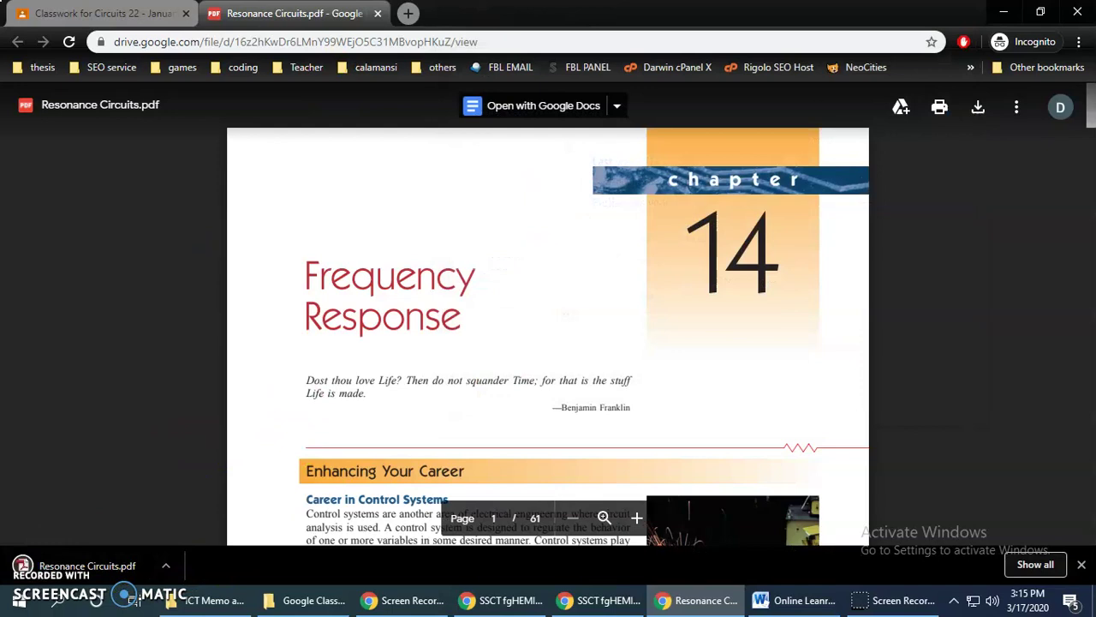
- Close the separate PDF tab and the viewer, returning to the Classwork list
click(377, 14)
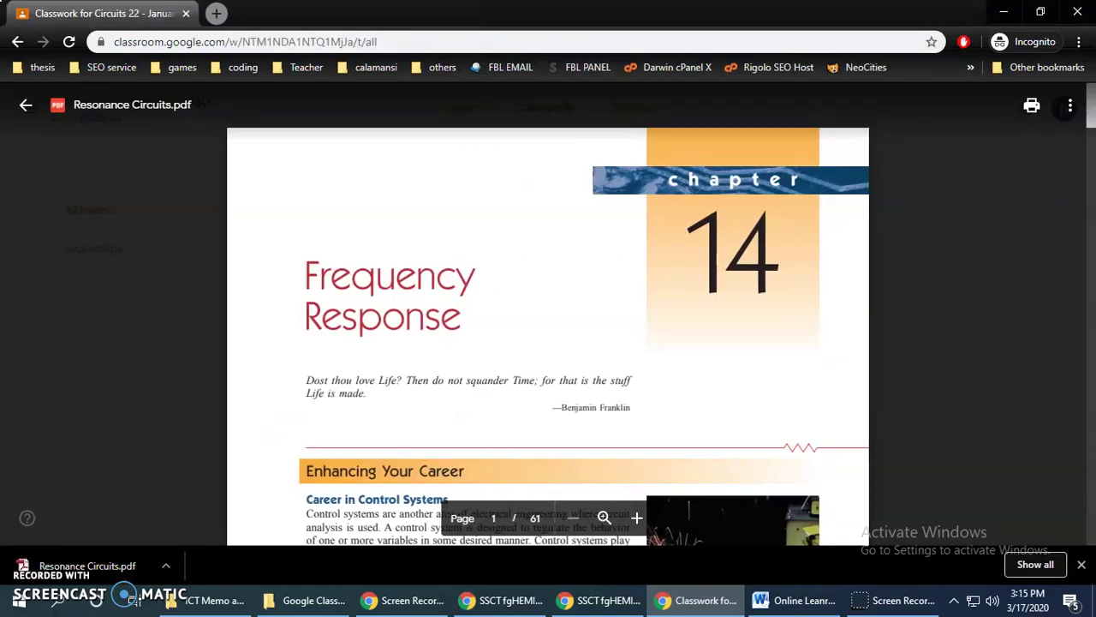
click(175, 343)
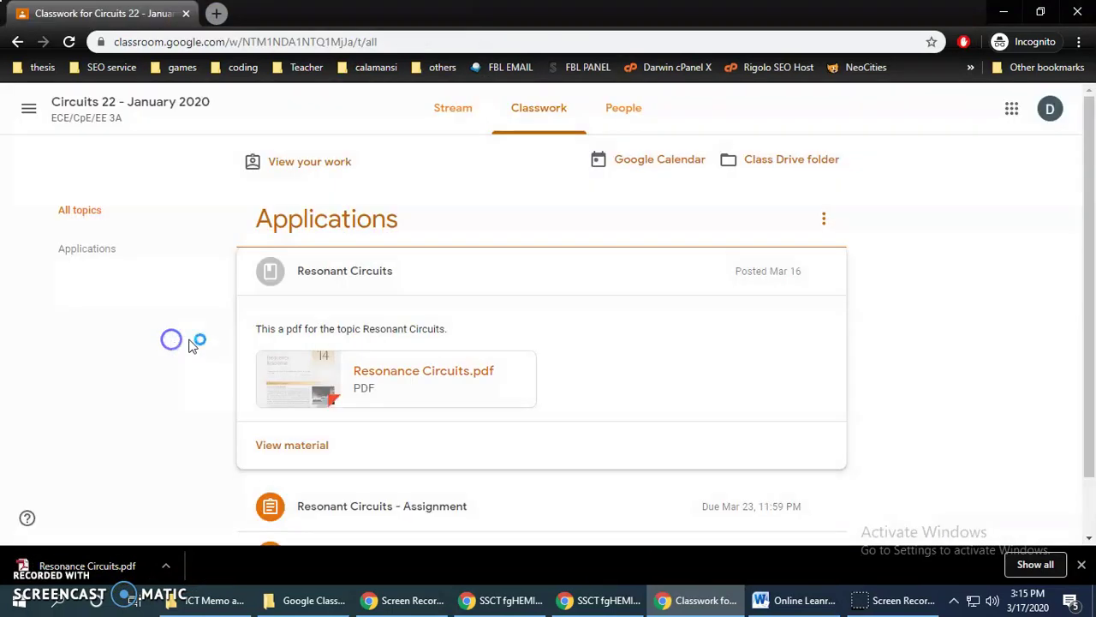
scroll(531, 308, down, 1)
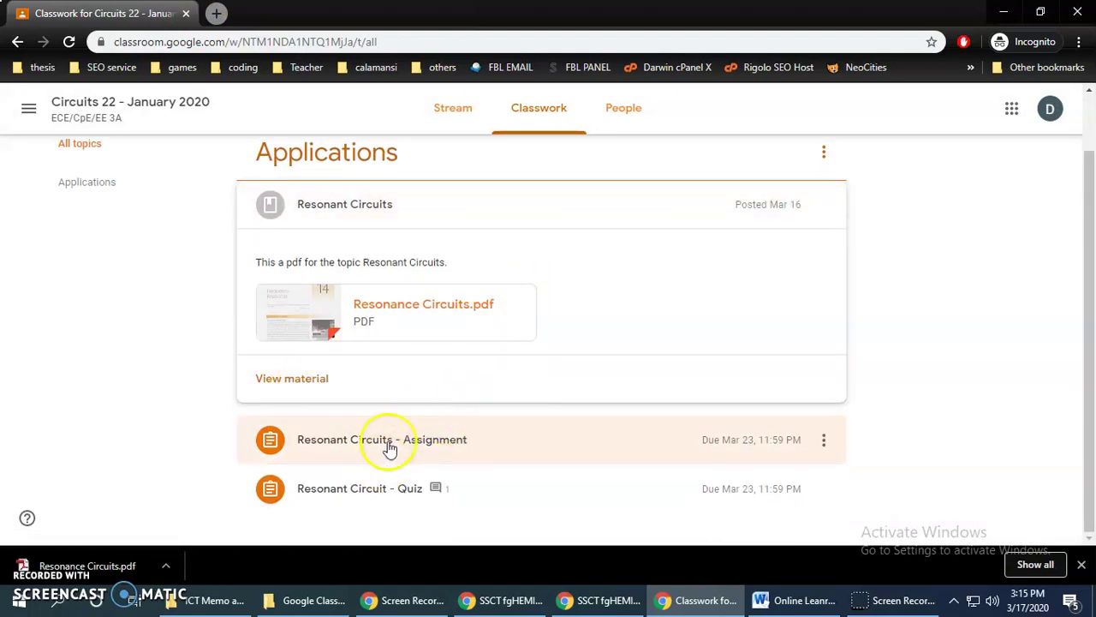
mouse_move(382, 505)
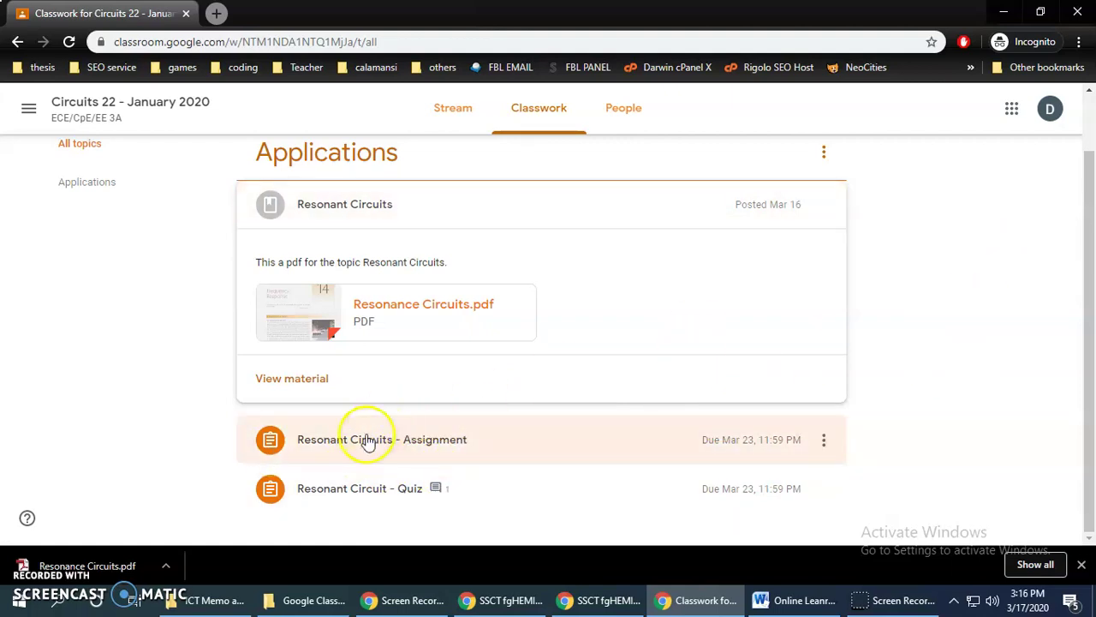
- Open the full Resonant Circuits - Assignment page and read its instructions
click(363, 440)
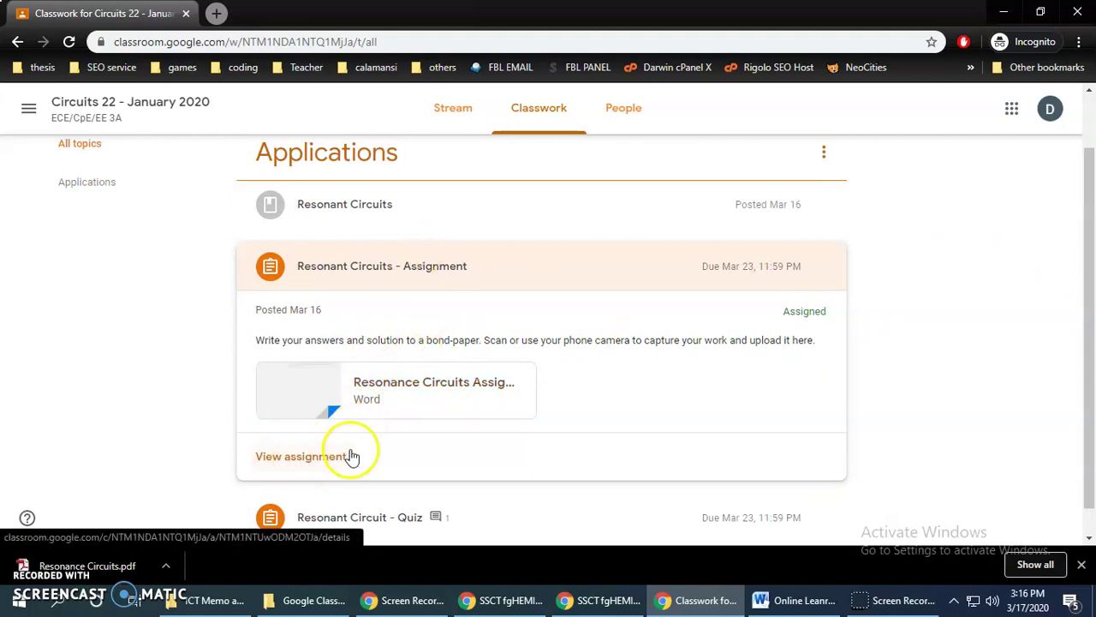
click(306, 460)
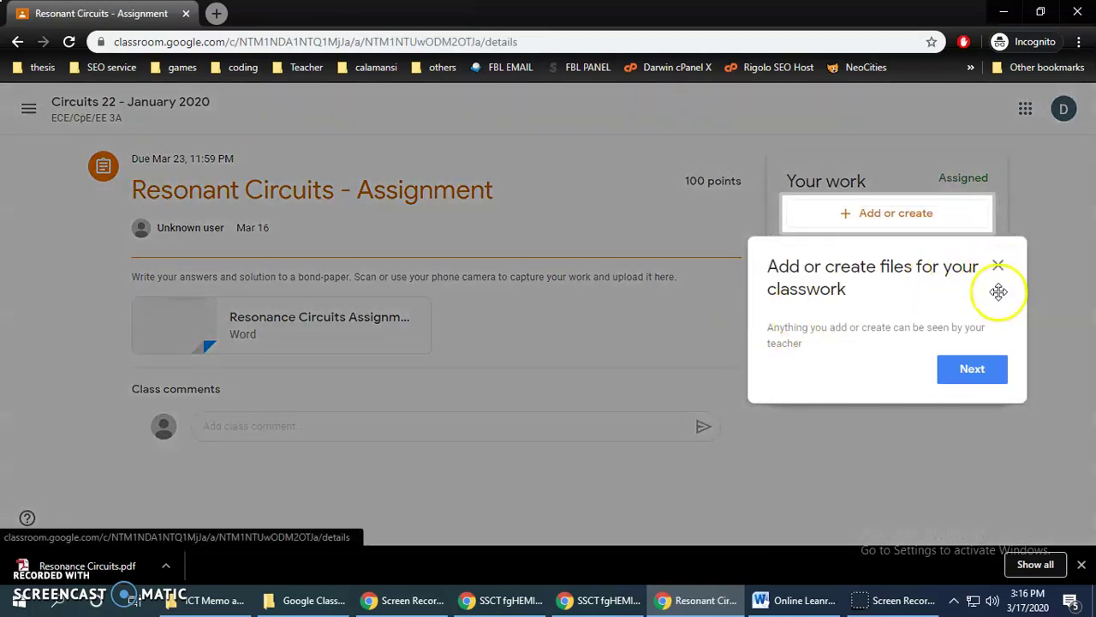
click(998, 268)
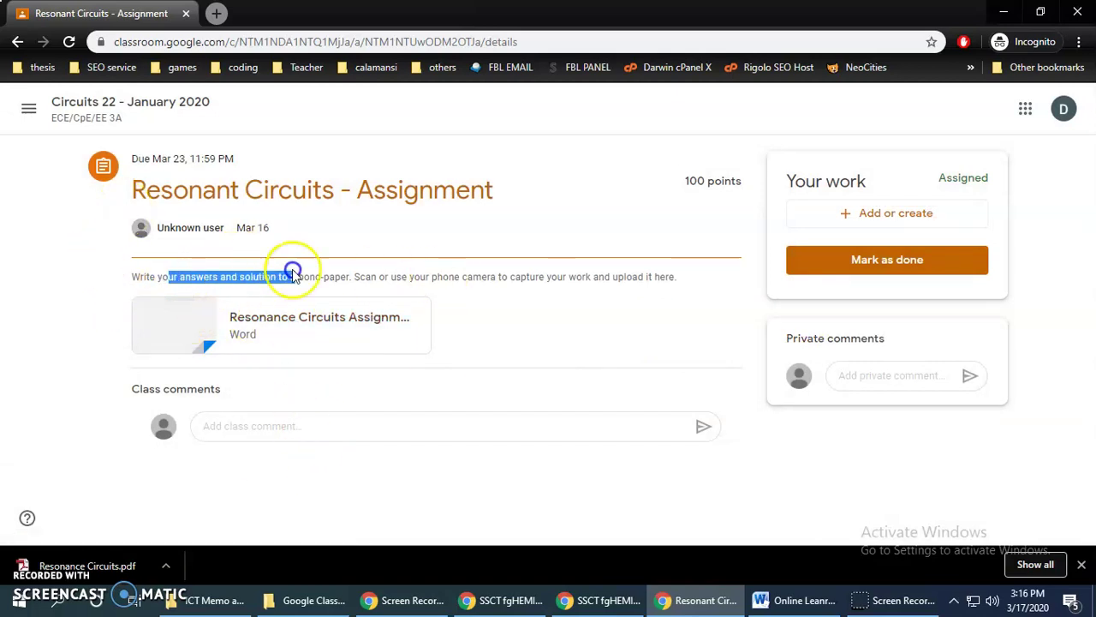
drag(293, 272, 538, 274)
click(541, 275)
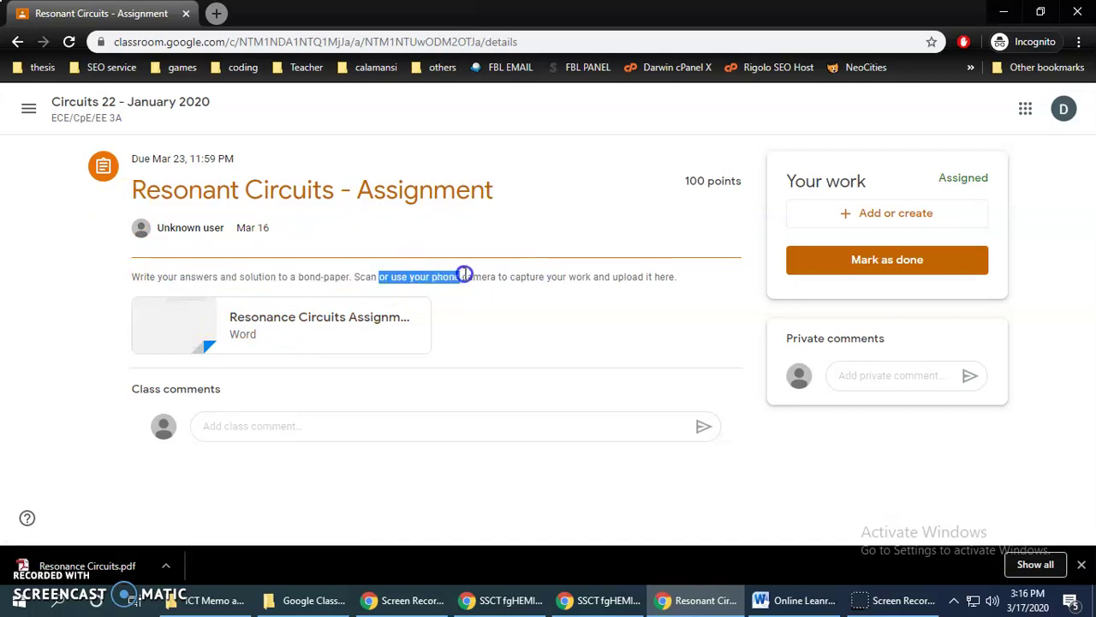
click(691, 285)
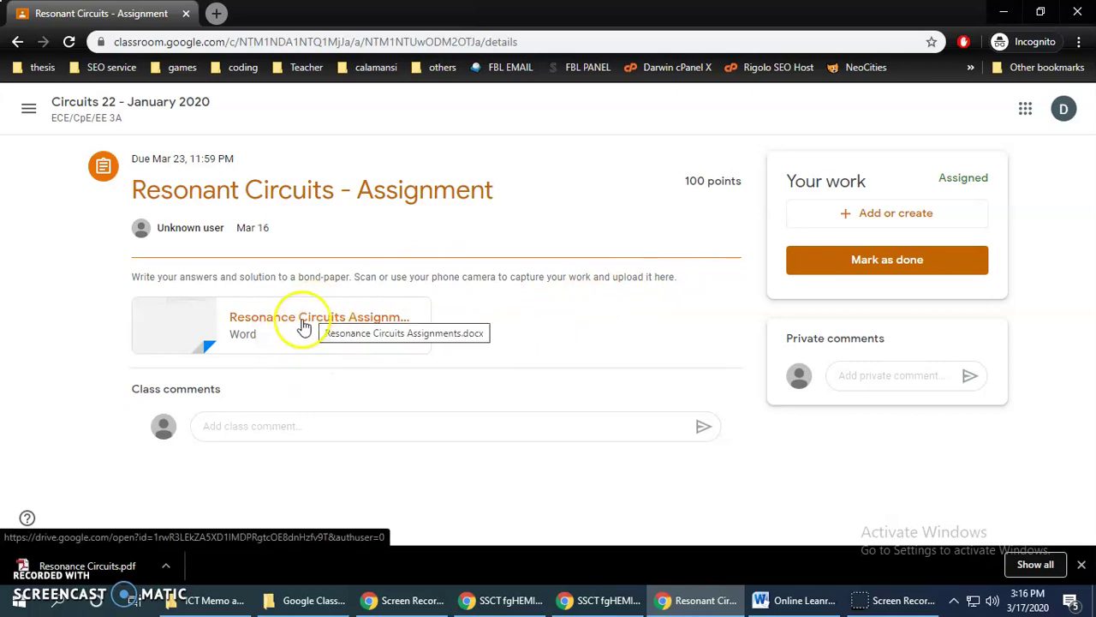
- Preview Resonance Circuits Assignments.docx, download it from its own tab, then close back to the assignment
click(302, 324)
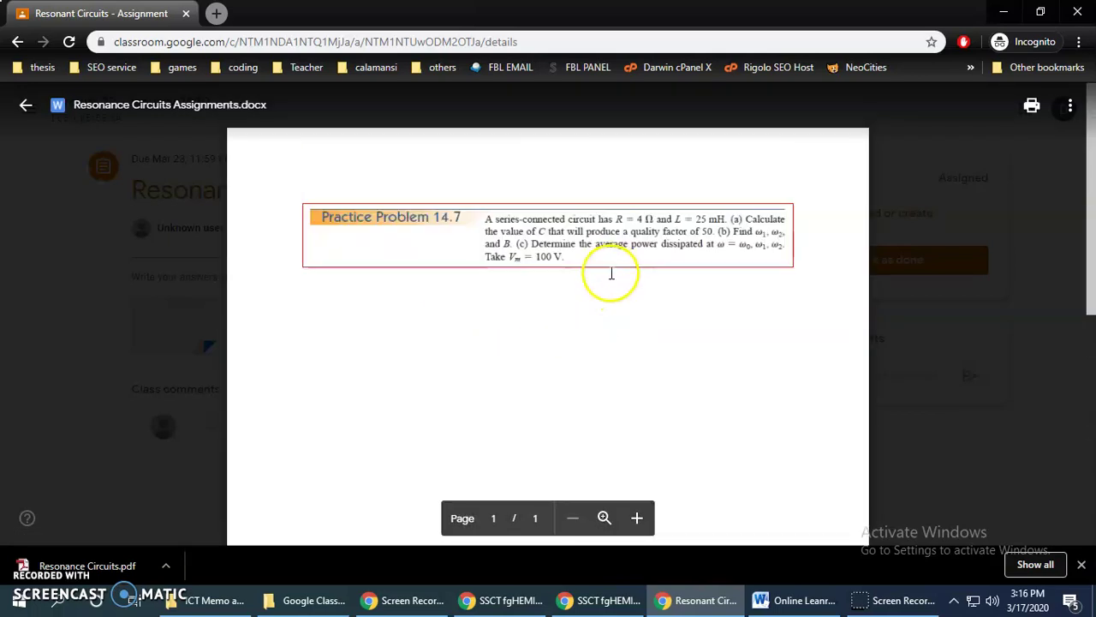
click(1071, 106)
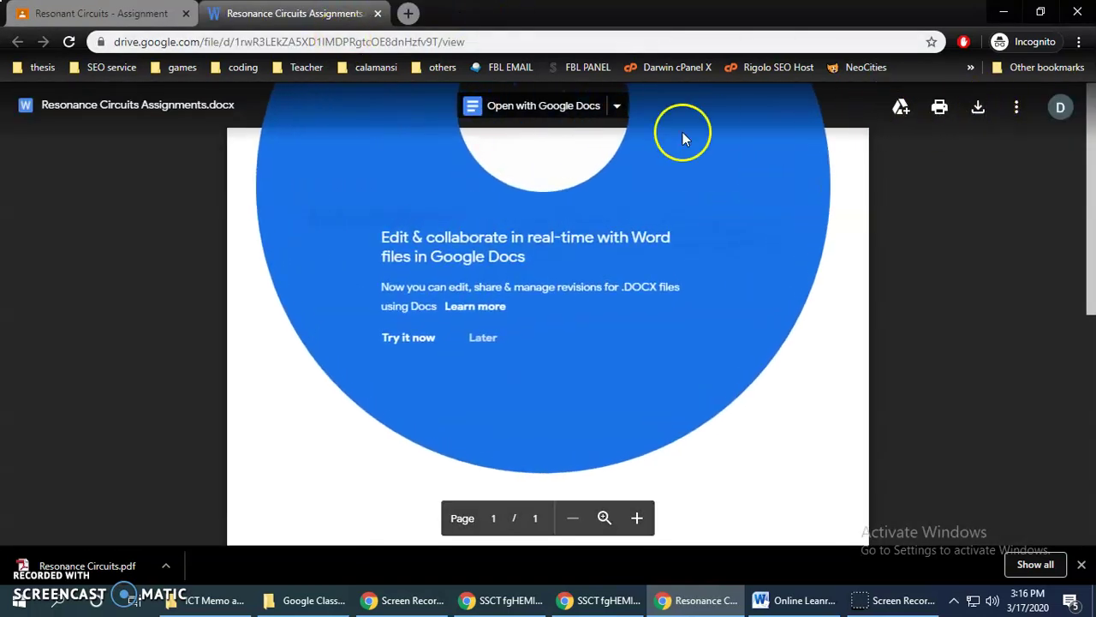
click(738, 305)
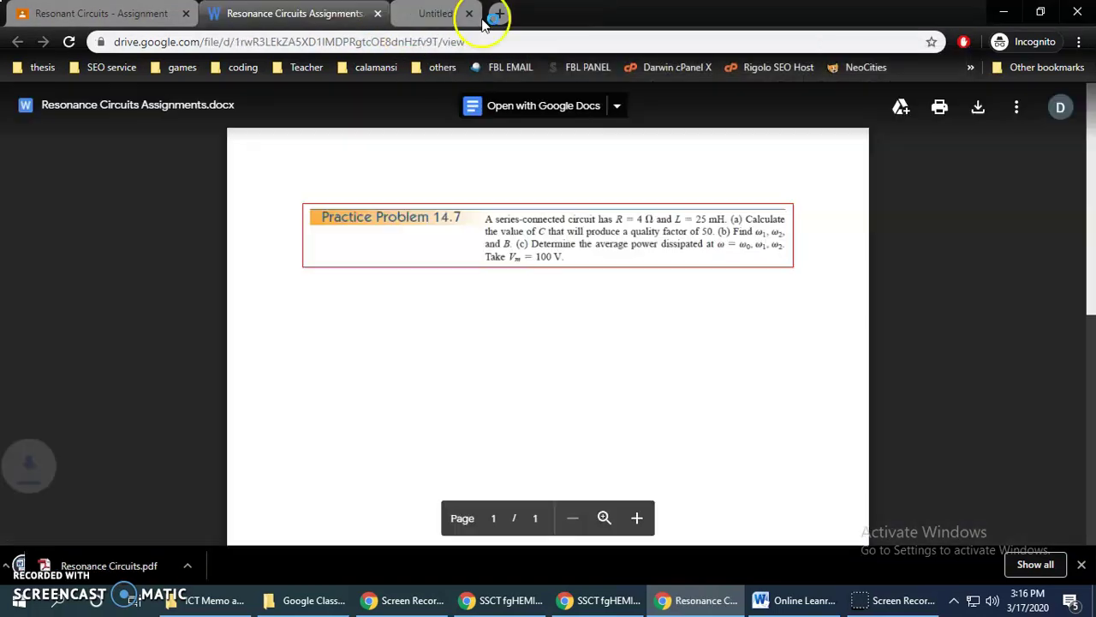
click(378, 13)
click(113, 309)
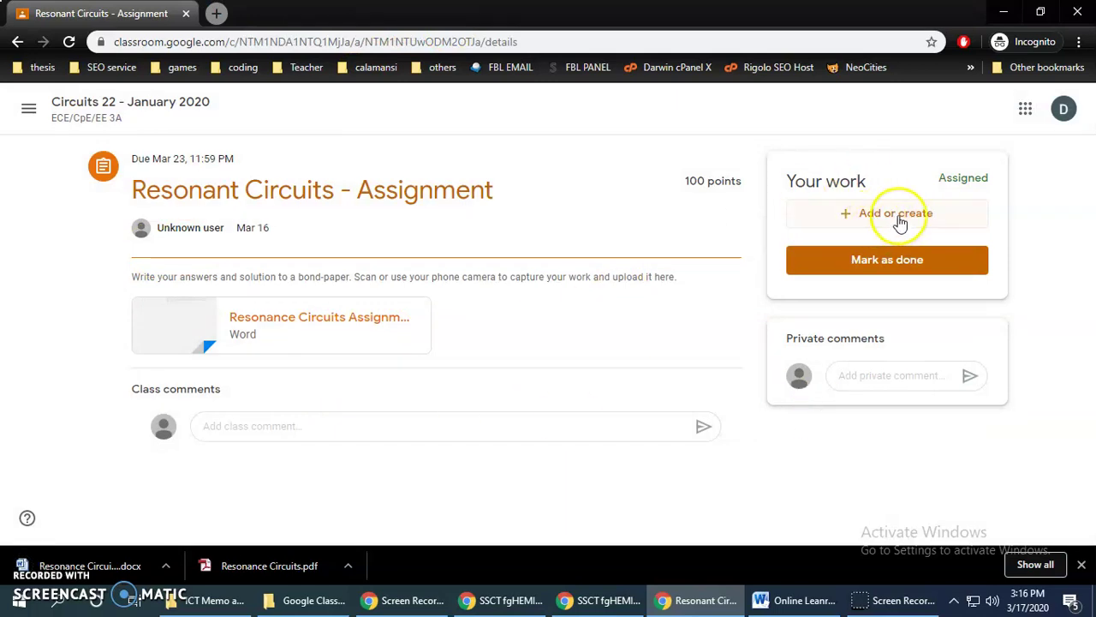
- Choose to attach a file from the computer to your assignment work
click(880, 218)
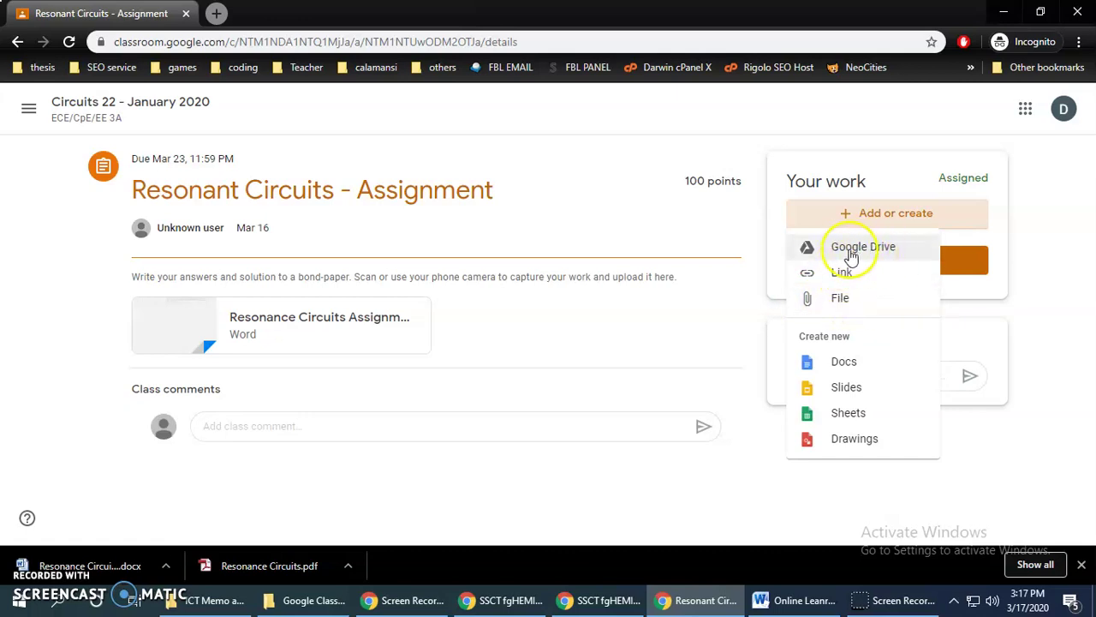
click(843, 302)
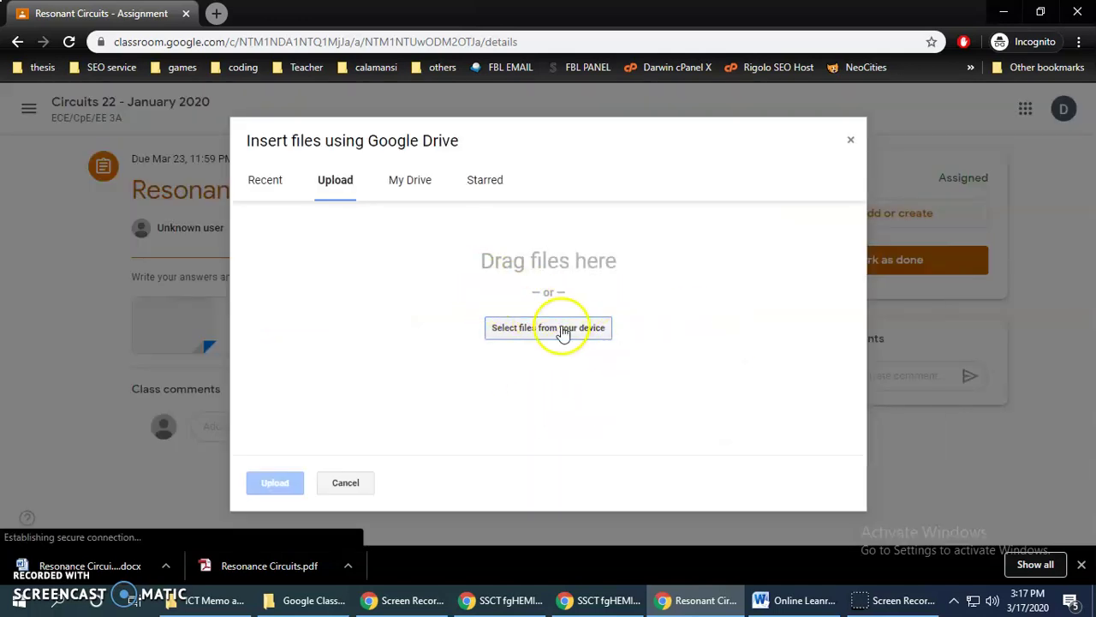
click(604, 327)
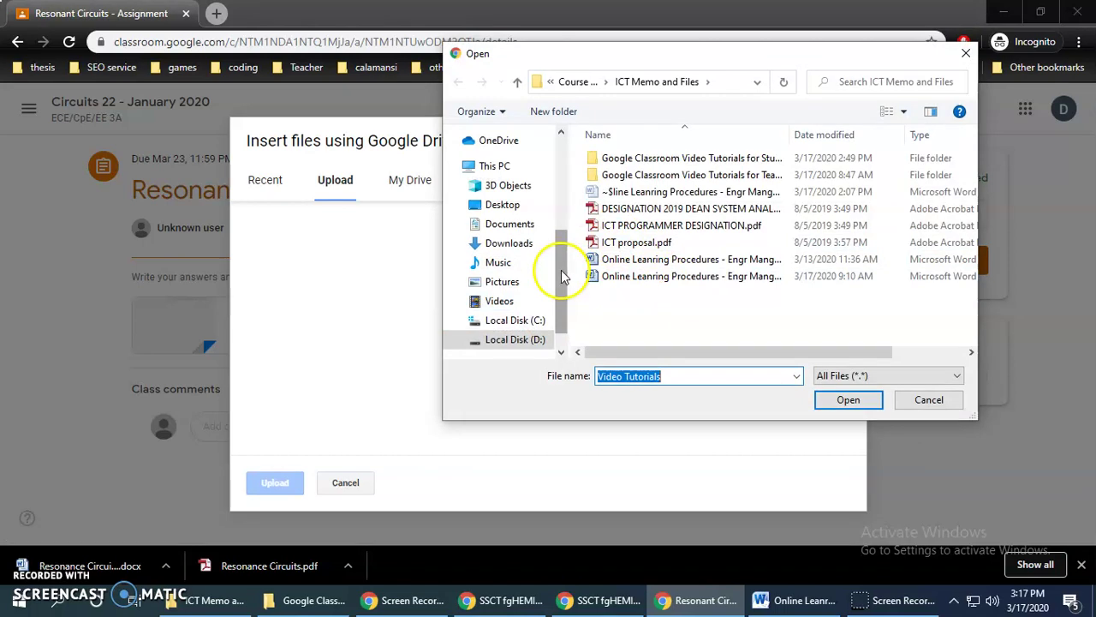
mouse_move(506, 257)
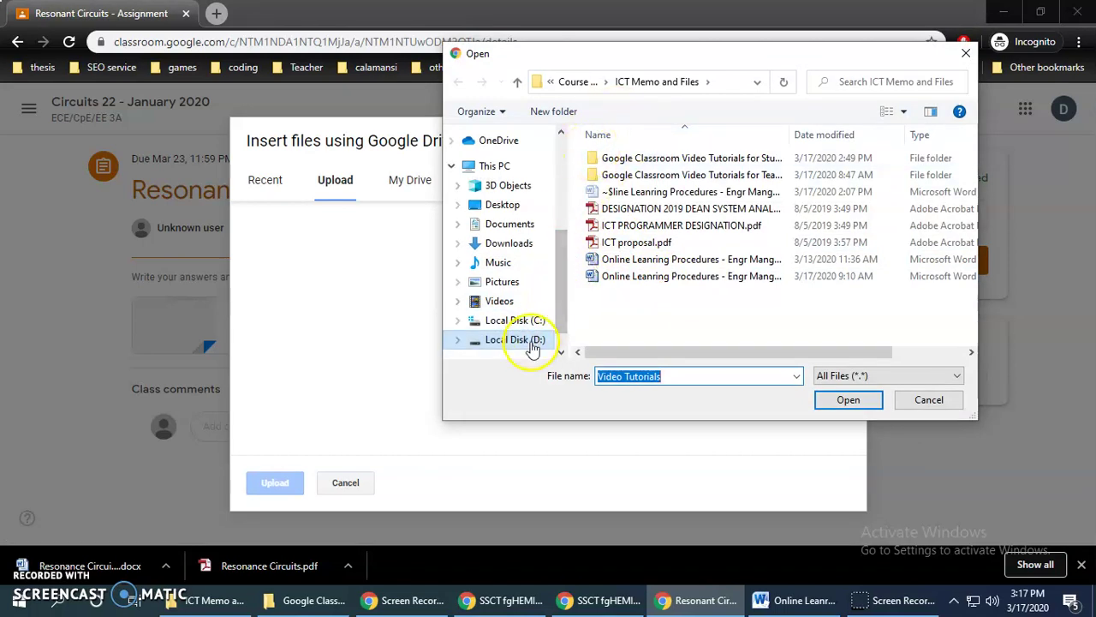
- Navigate through GSuiteDrive and Professor Lecture Manuals into the Electrical Circuit Theory 2 folder
drag(562, 248, 557, 162)
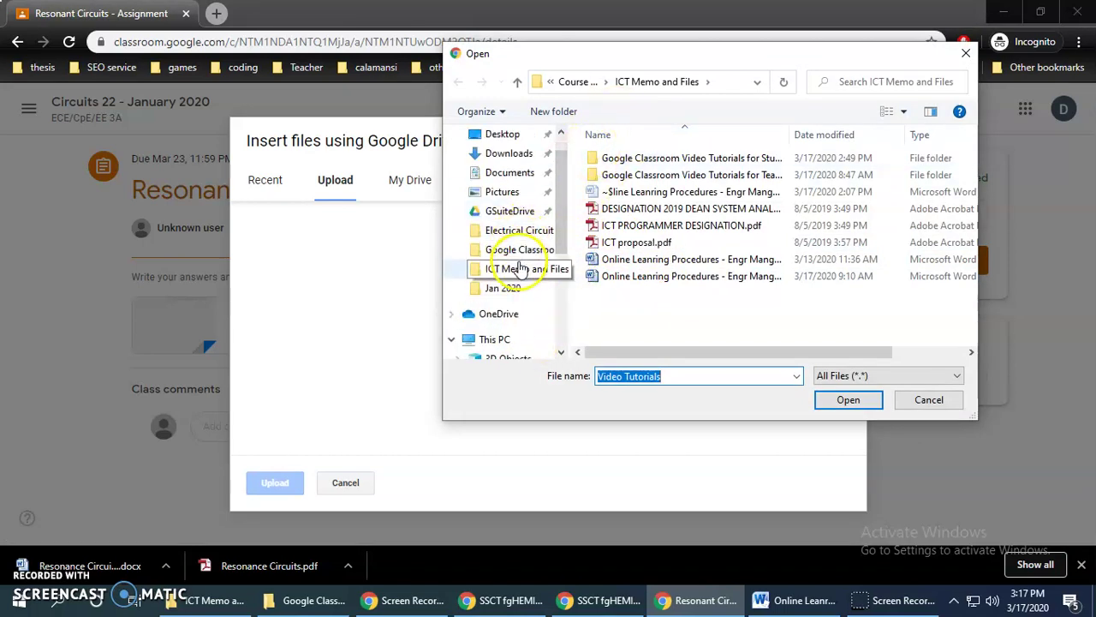
click(502, 211)
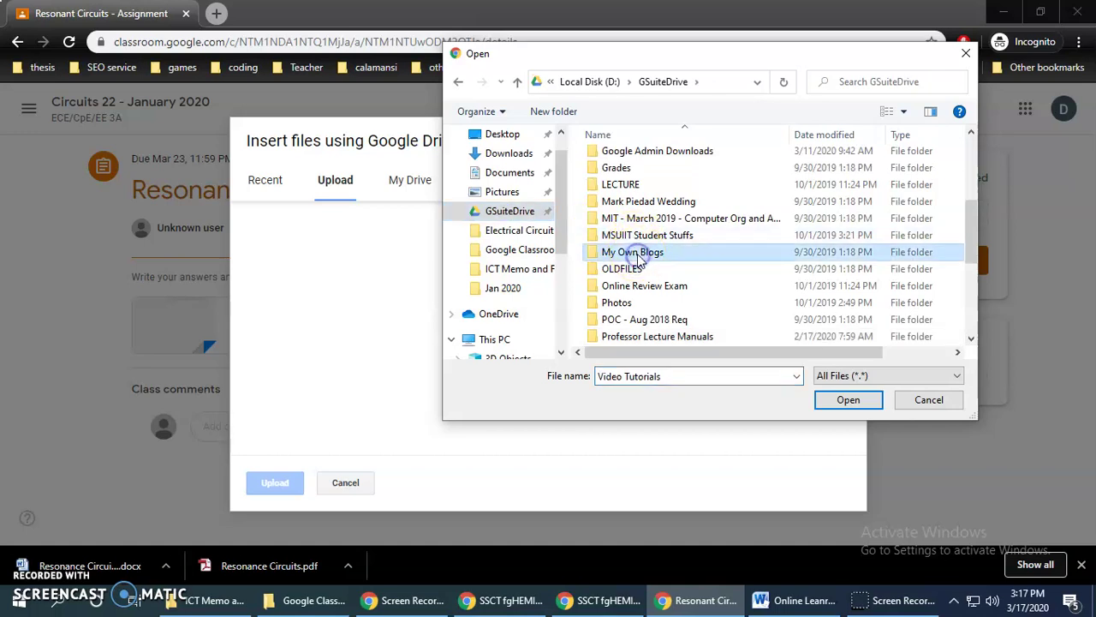
key(Down)
key(Down)
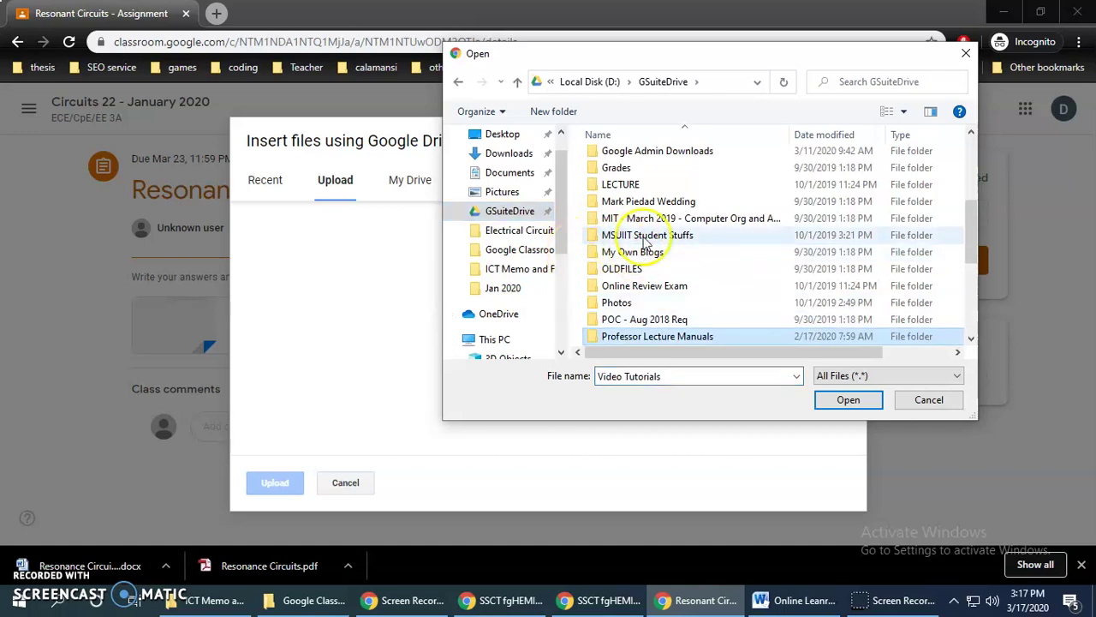
key(Return)
click(638, 243)
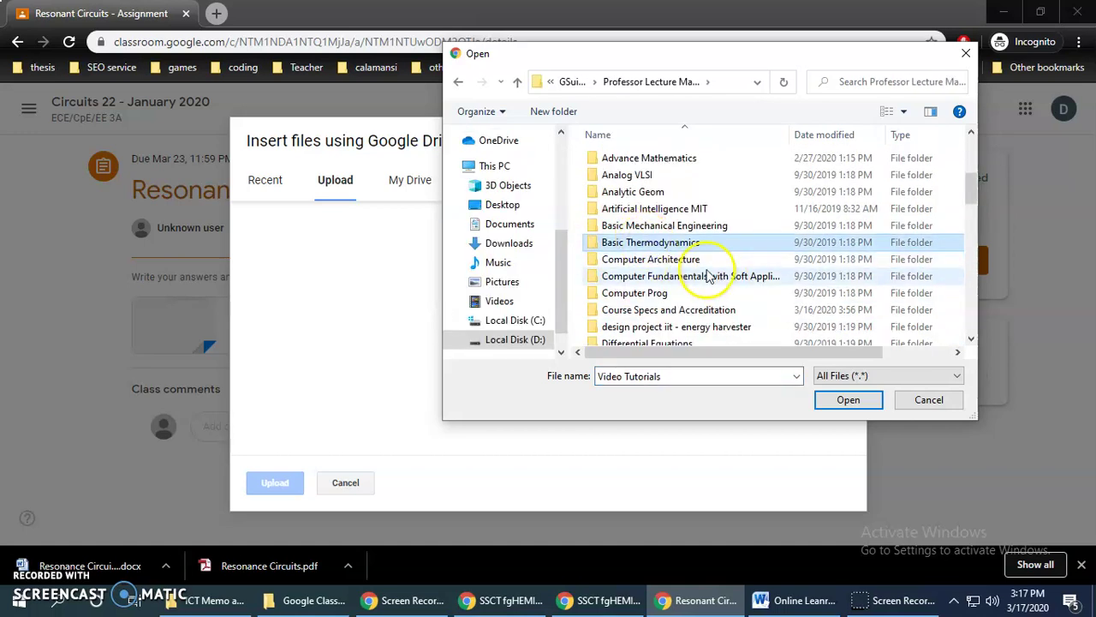
scroll(707, 272, down, 5)
double_click(655, 187)
scroll(728, 248, down, 3)
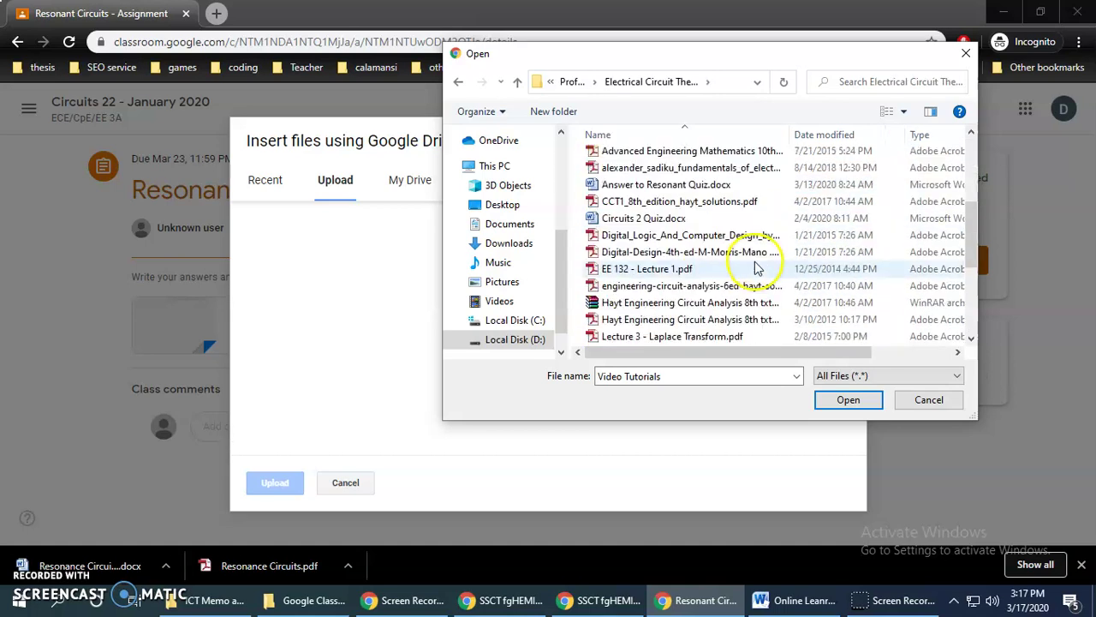
scroll(757, 269, down, 2)
scroll(728, 291, down, 1)
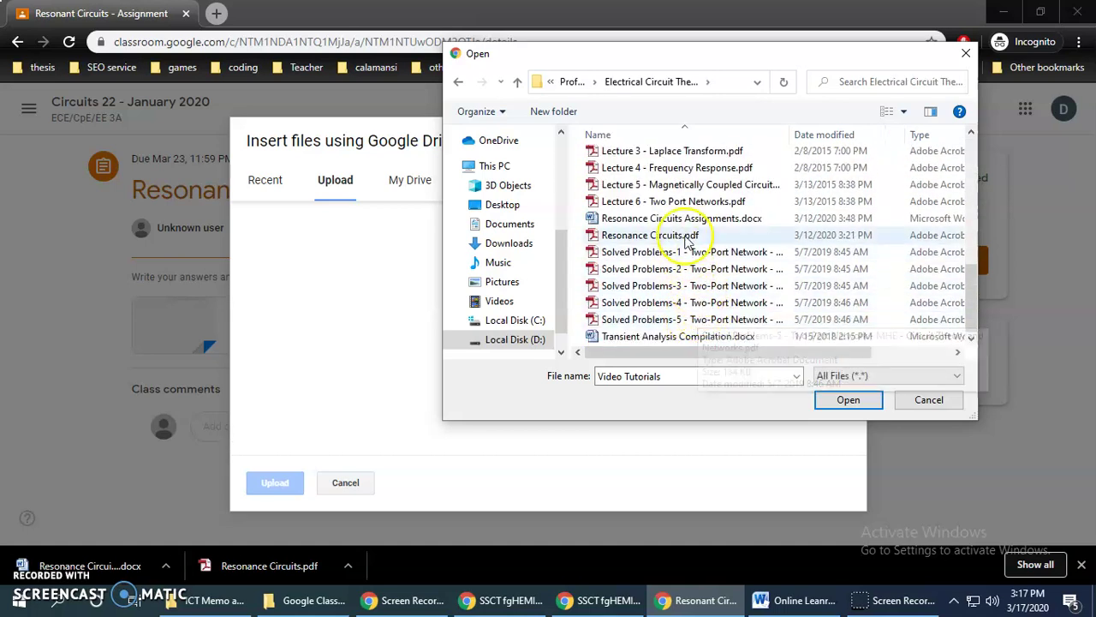
- Look through the folder's files, including Resonance Circuits Assignments.docx and Resonance Circuits.pdf
click(651, 218)
click(675, 233)
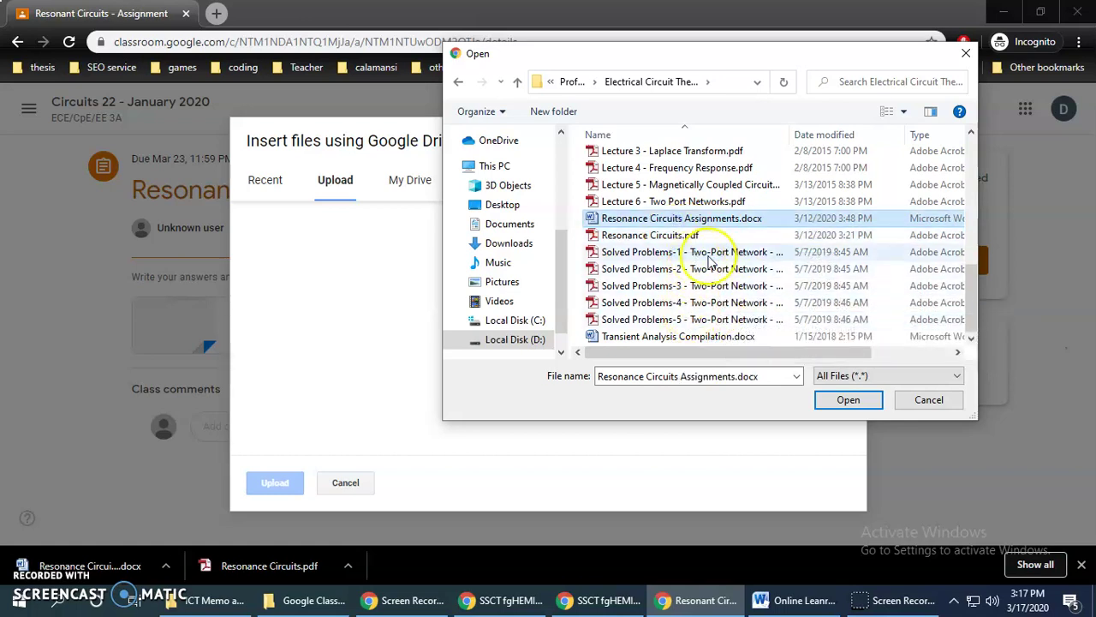
scroll(726, 258, up, 2)
scroll(724, 258, up, 4)
scroll(721, 259, down, 3)
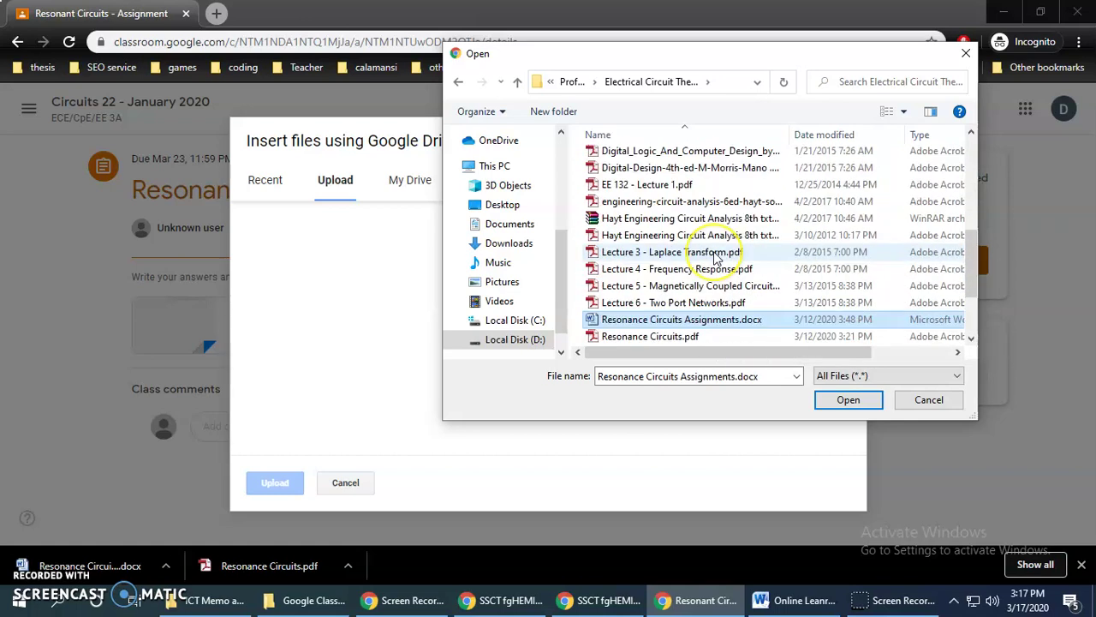
scroll(718, 259, up, 4)
scroll(711, 257, down, 4)
scroll(685, 250, down, 2)
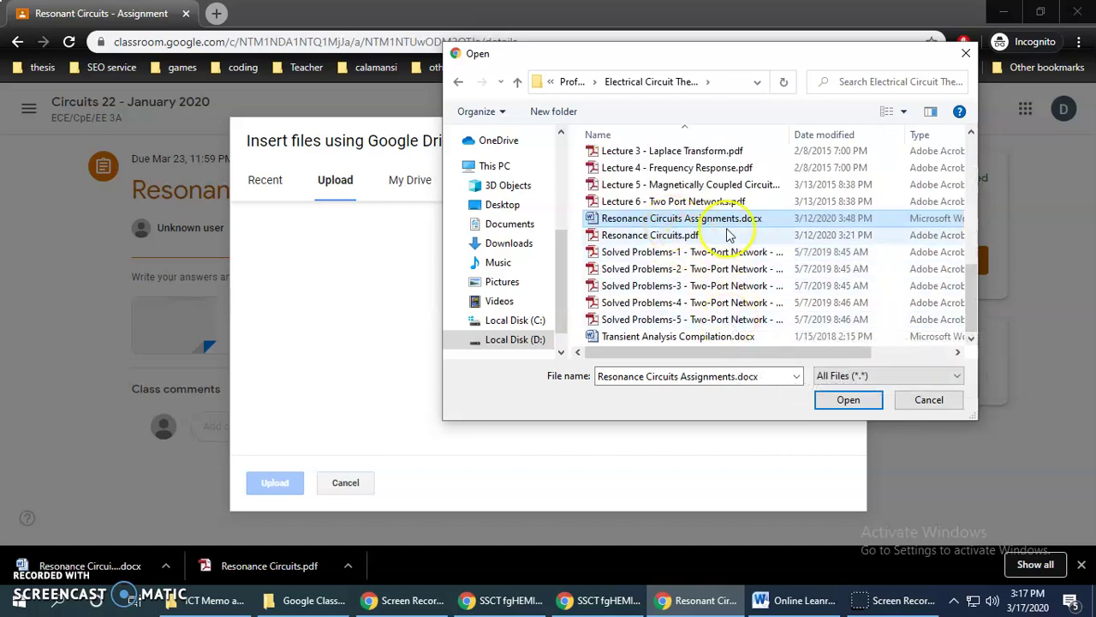
scroll(711, 279, up, 1)
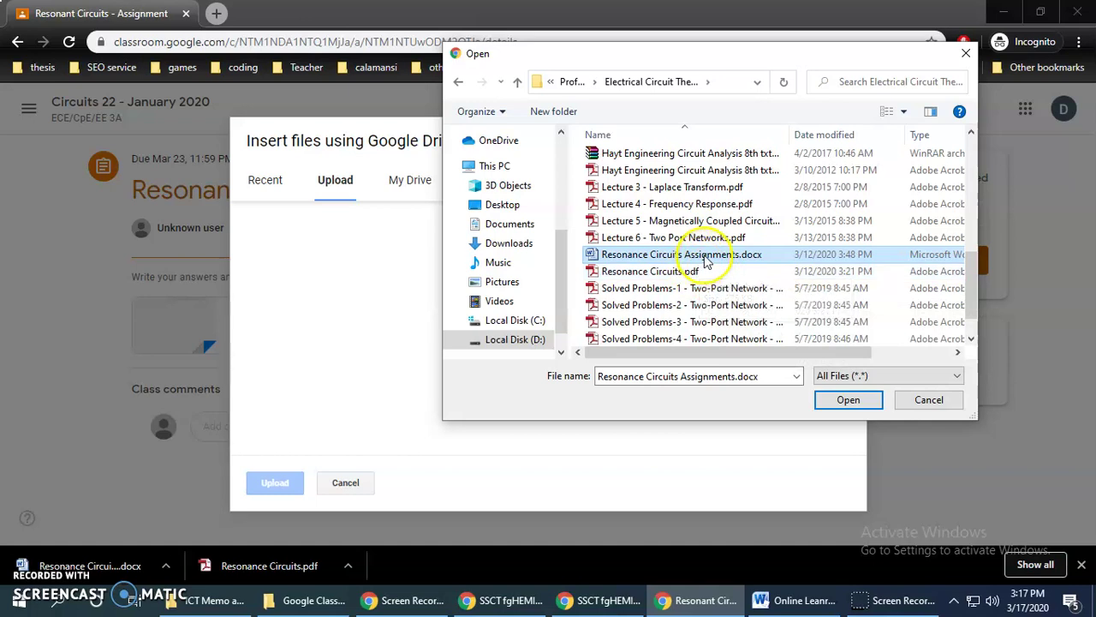
scroll(705, 259, up, 3)
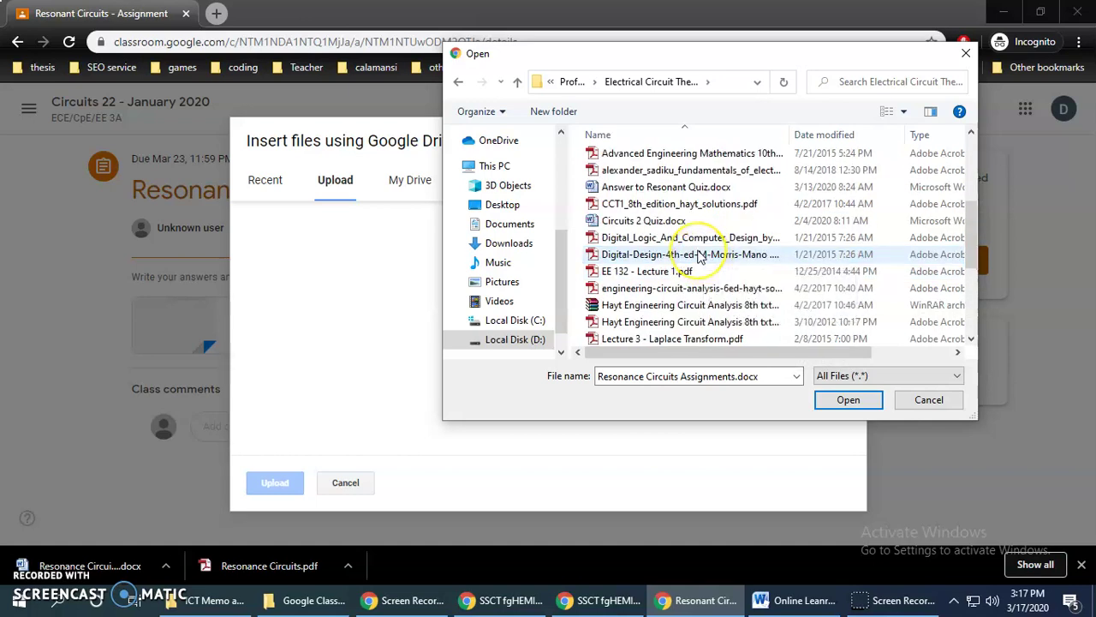
scroll(700, 259, down, 3)
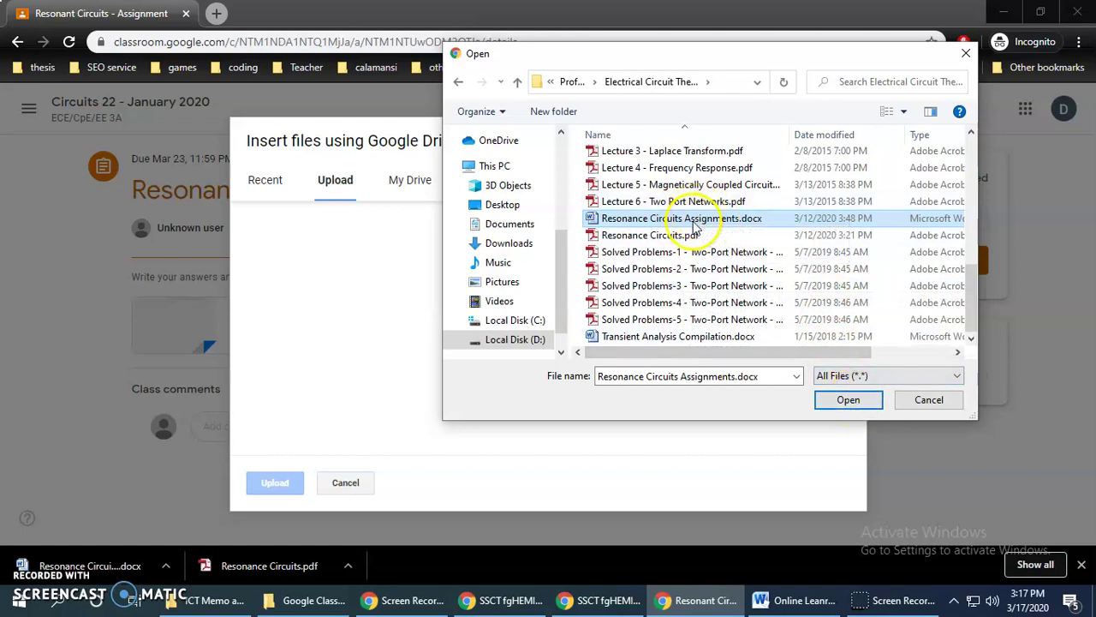
right_click(715, 217)
click(745, 209)
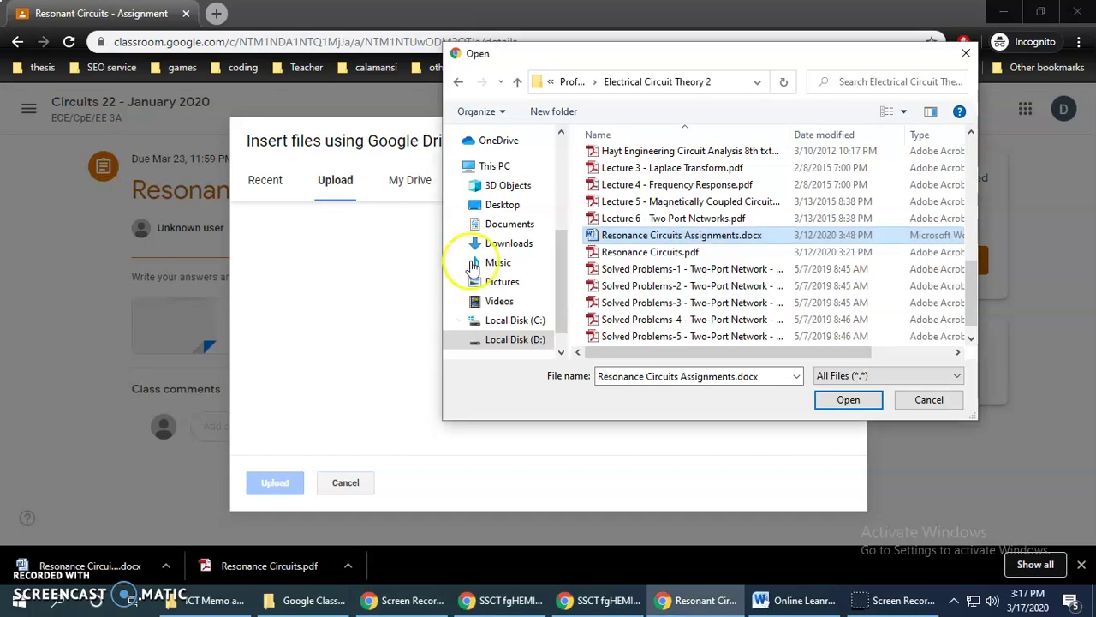
click(653, 252)
scroll(727, 254, down, 1)
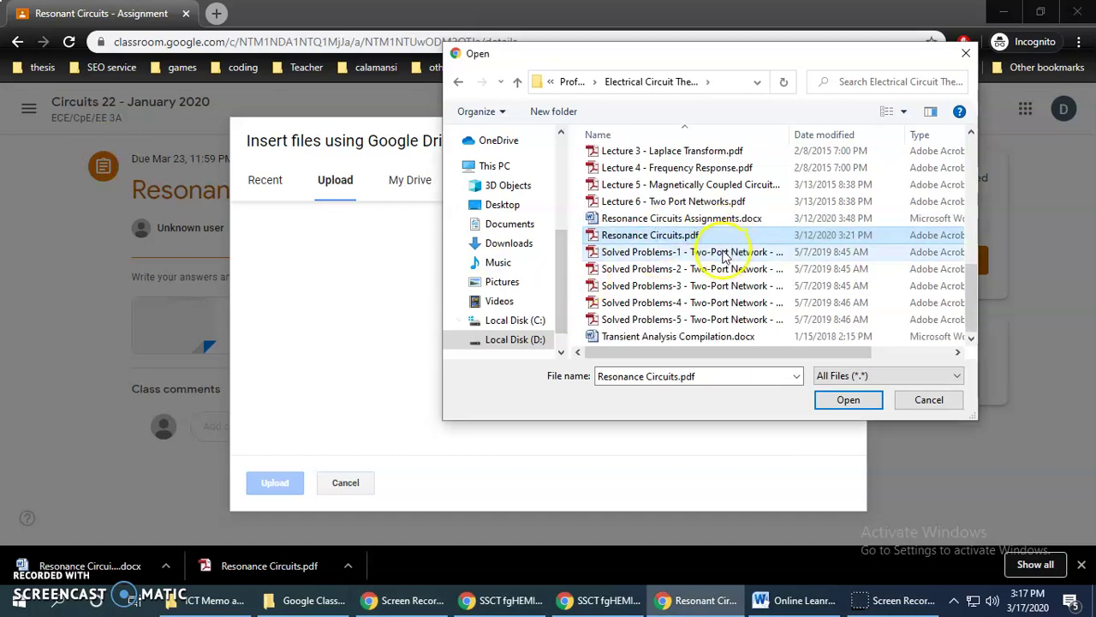
scroll(725, 257, up, 5)
scroll(717, 257, up, 3)
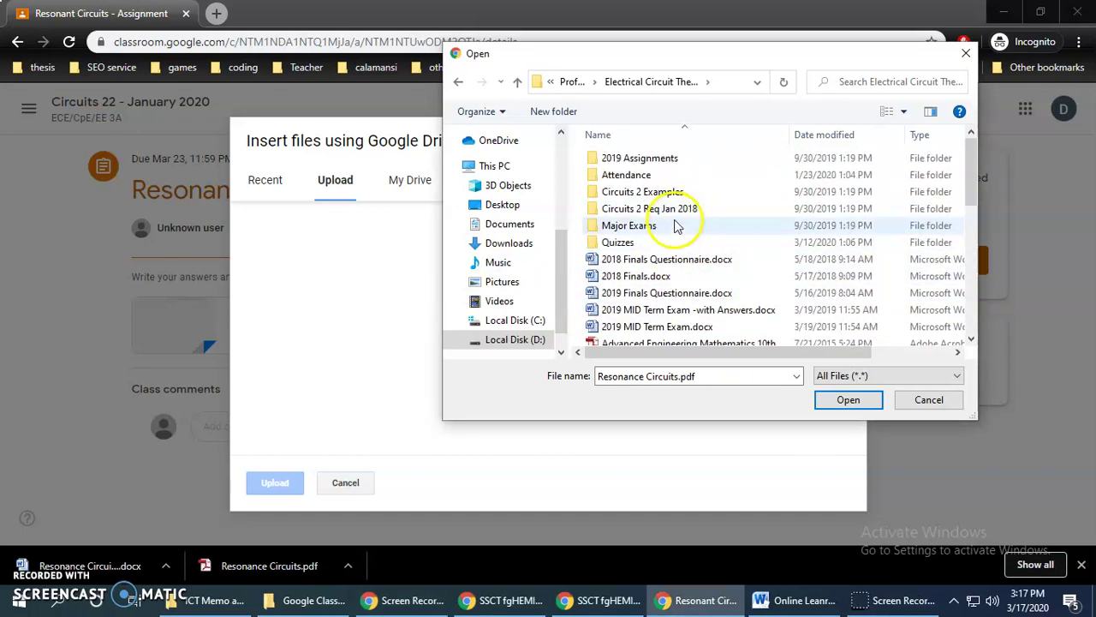
click(660, 261)
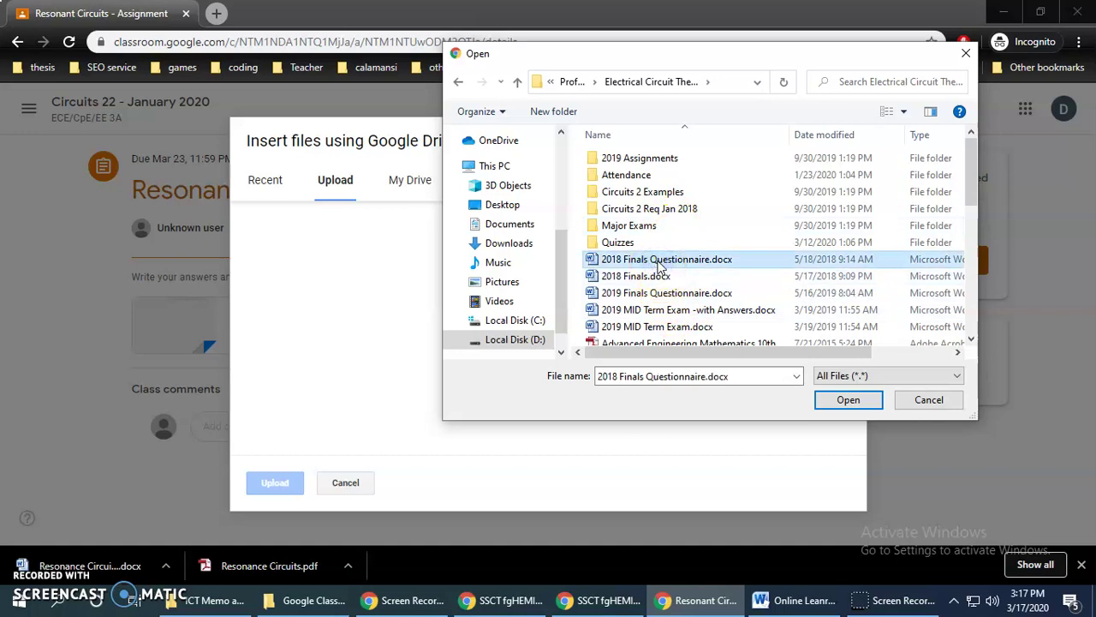
key(r)
key(Down)
key(Up)
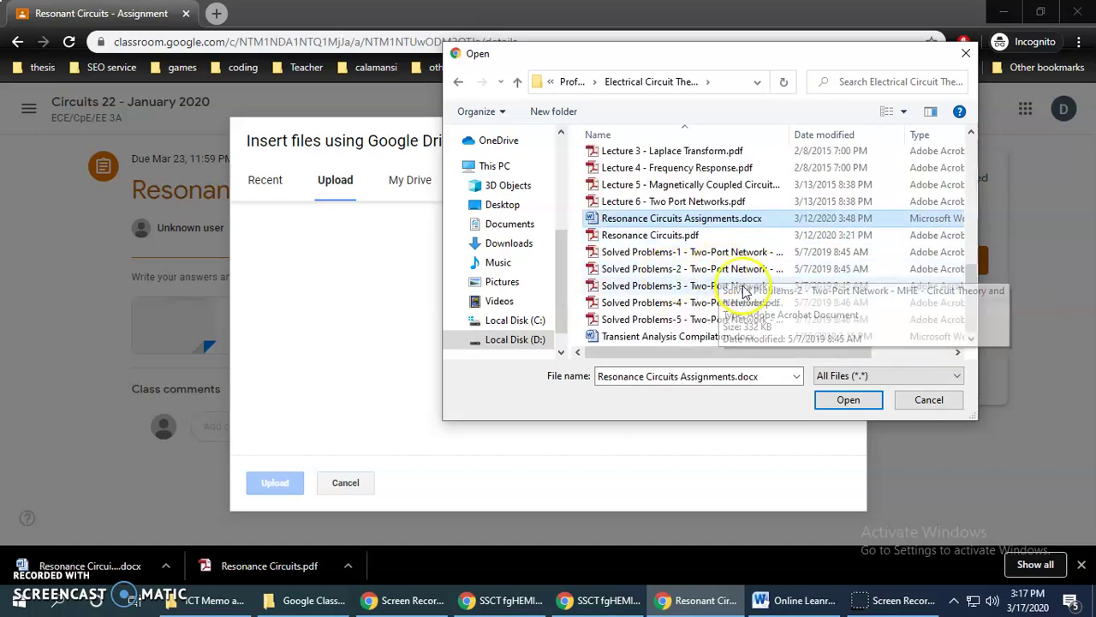
- Select Answer to Resonant Quiz.docx and confirm it in the Open dialog
scroll(743, 287, up, 2)
scroll(720, 270, up, 3)
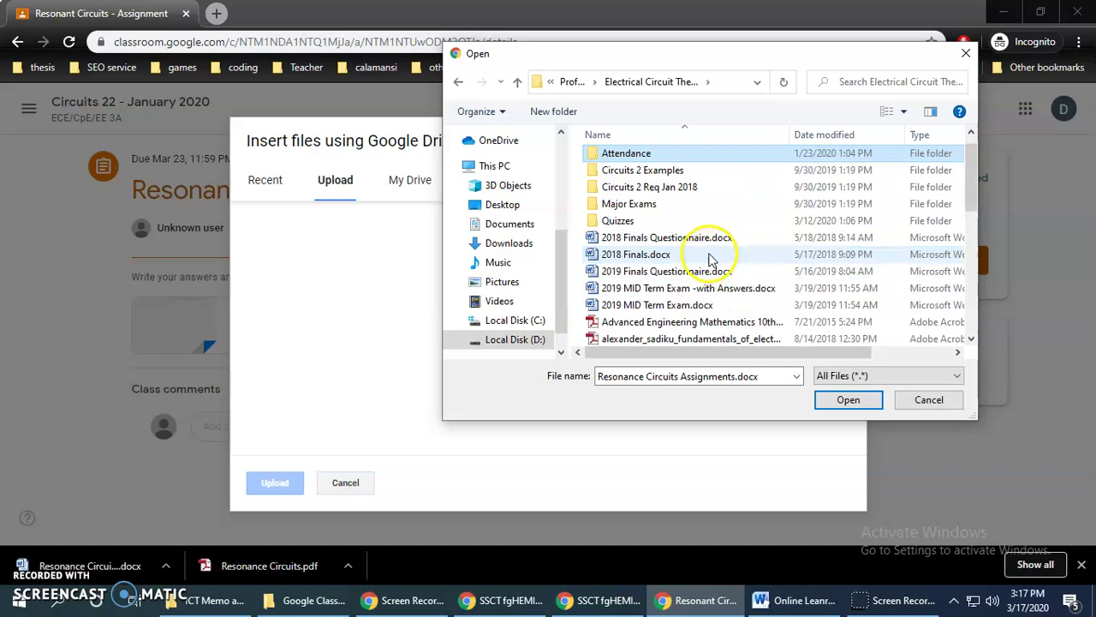
text(al)
key(Down)
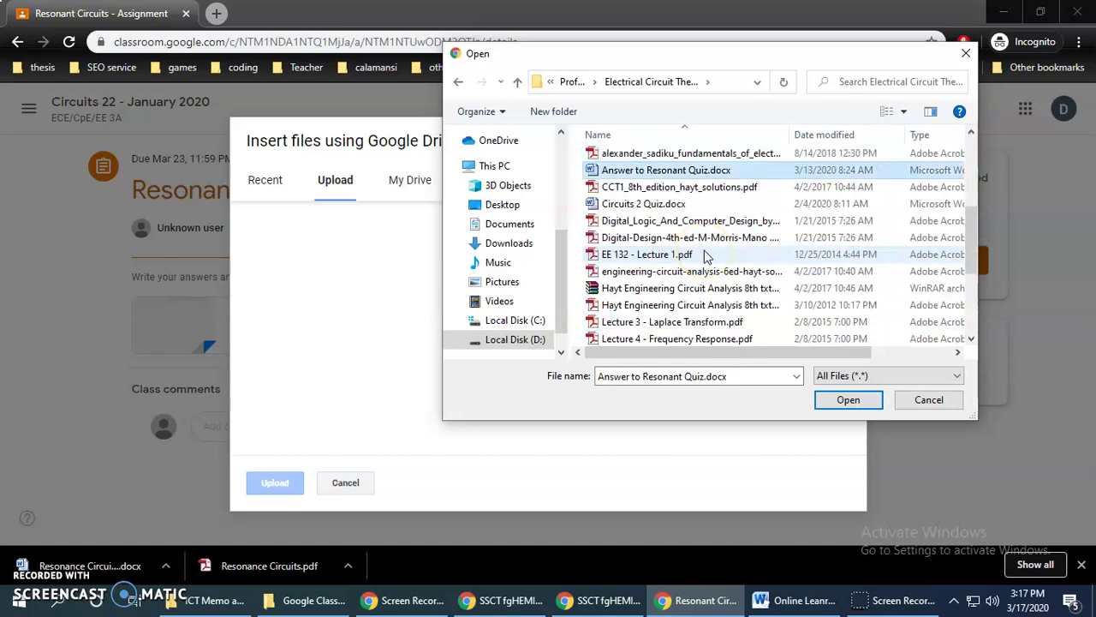
click(685, 185)
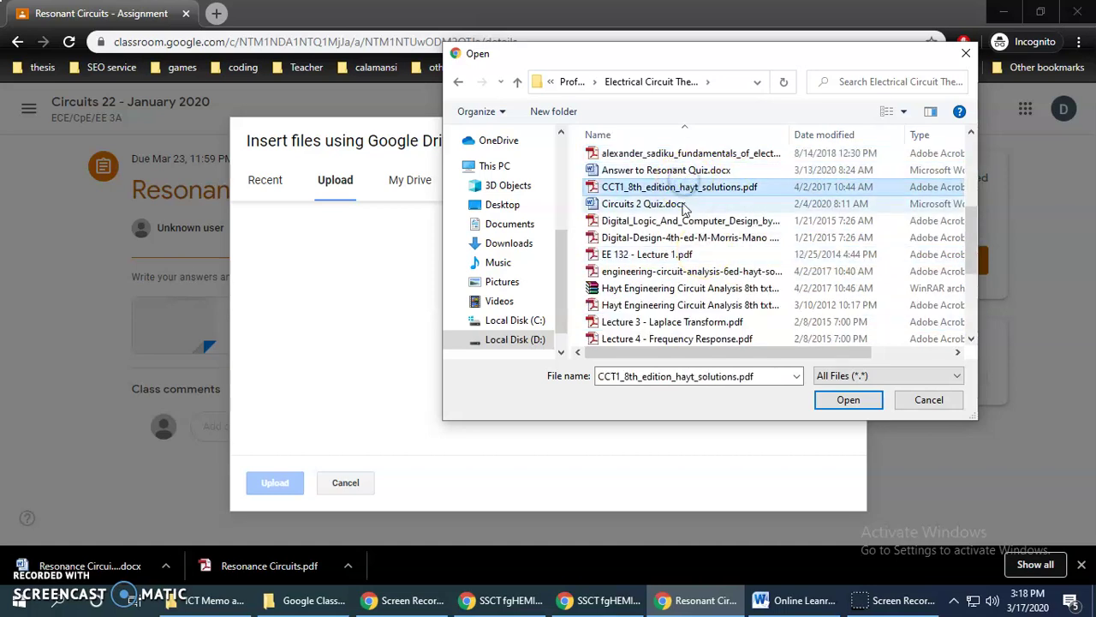
key(Up)
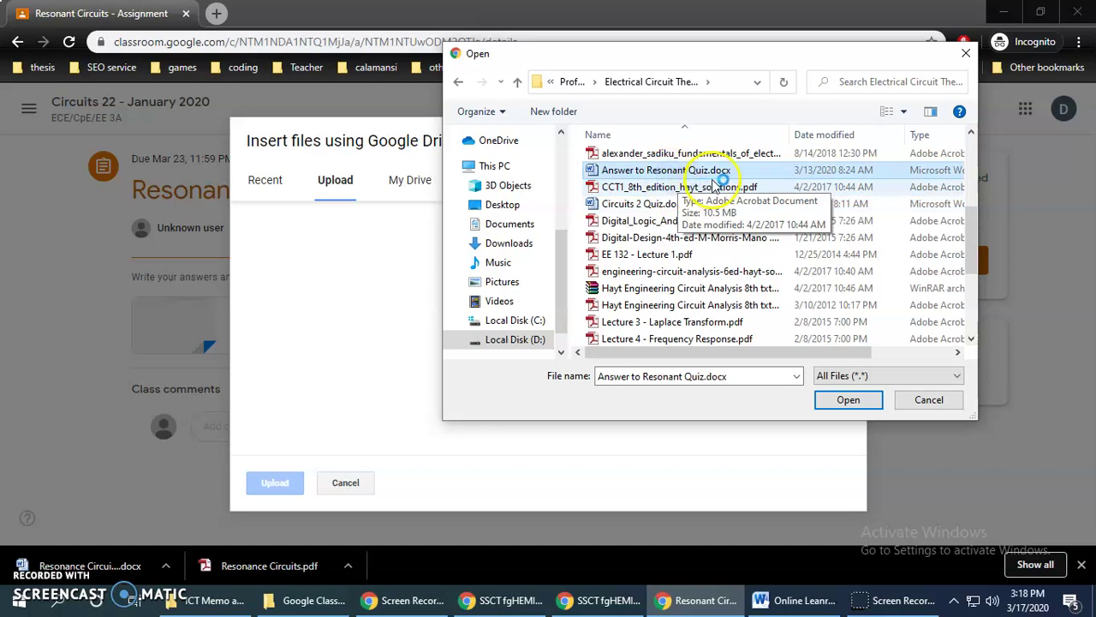
text(alad)
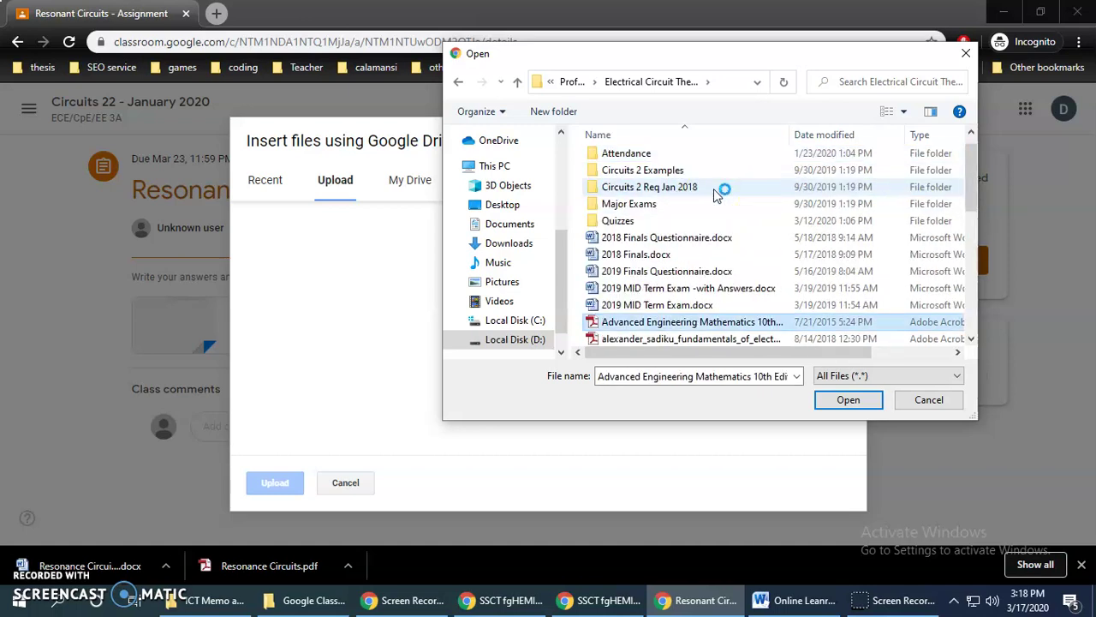
text(al)
click(761, 260)
text(ant Quiz.docx)
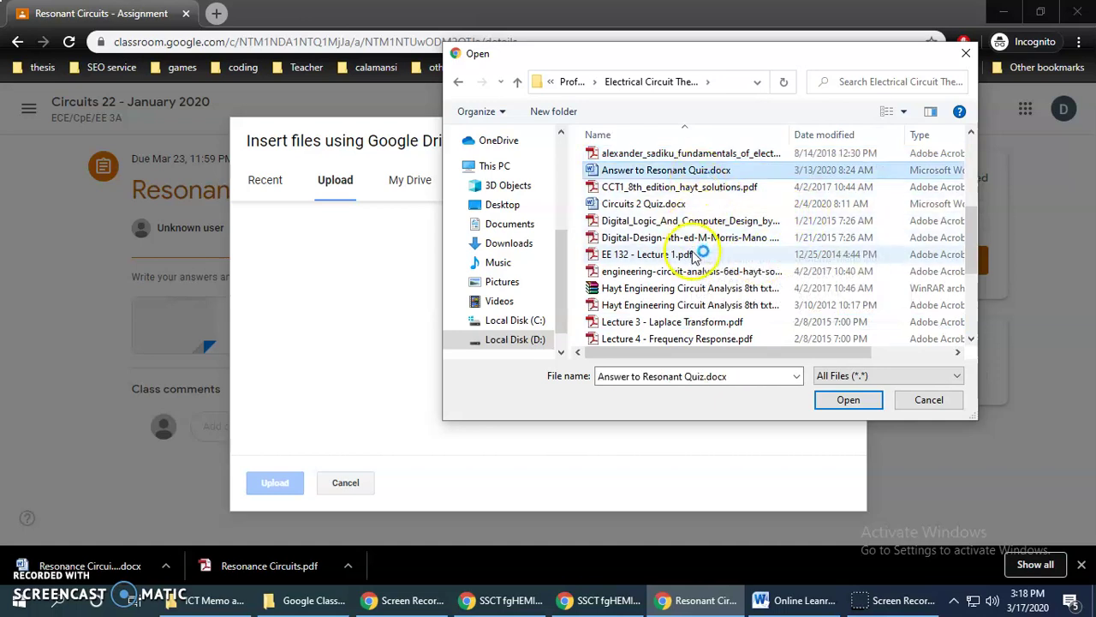
scroll(726, 267, down, 1)
scroll(725, 271, down, 3)
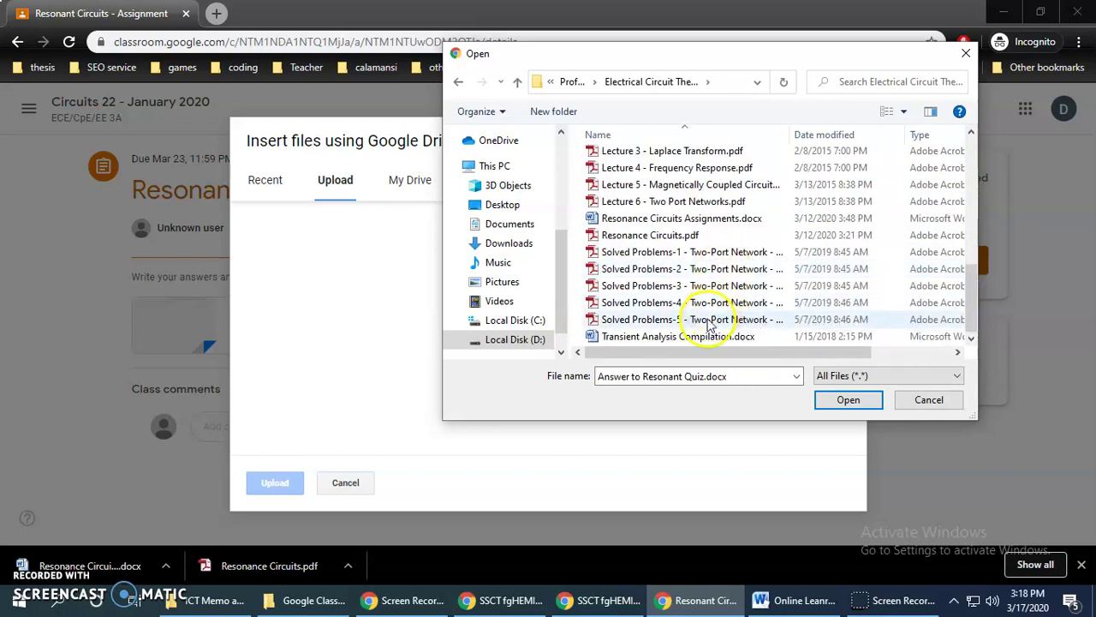
click(698, 337)
click(694, 217)
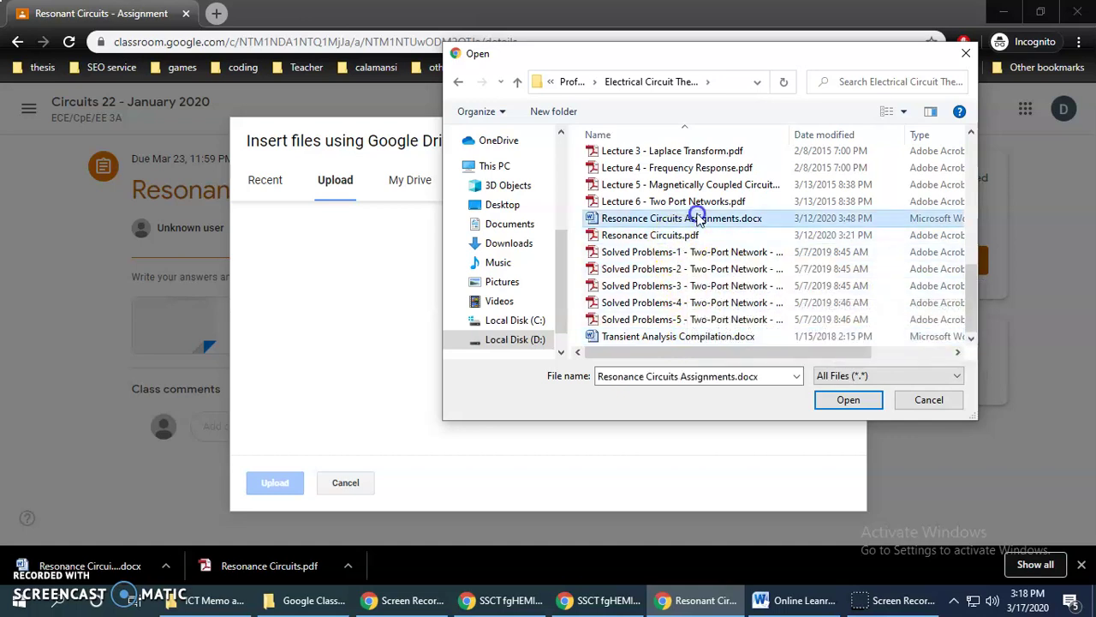
click(668, 236)
scroll(673, 221, up, 4)
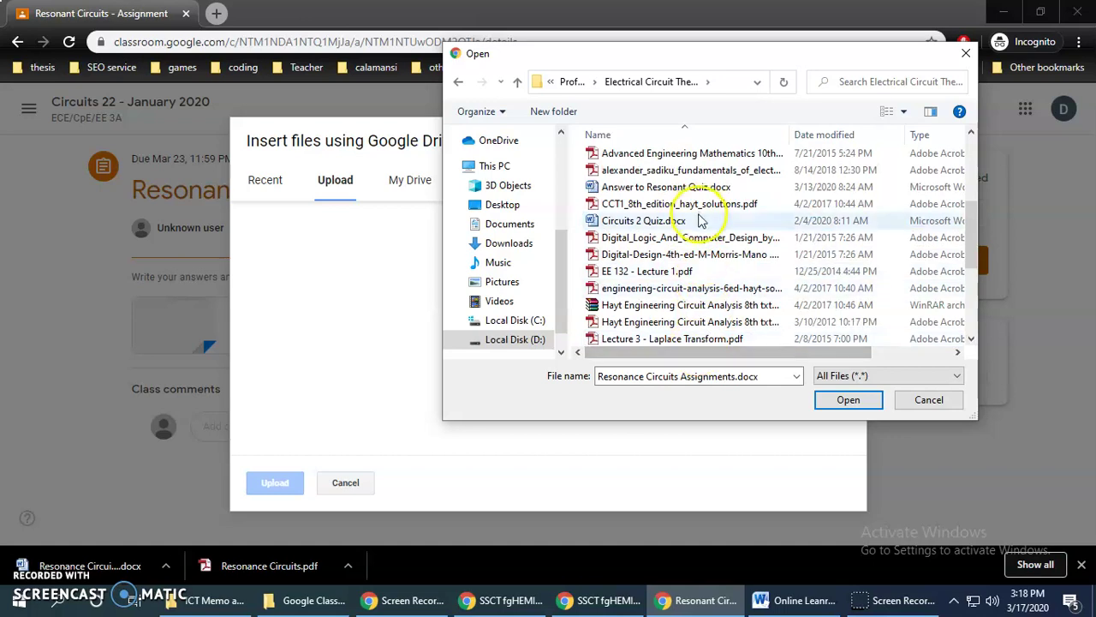
click(677, 187)
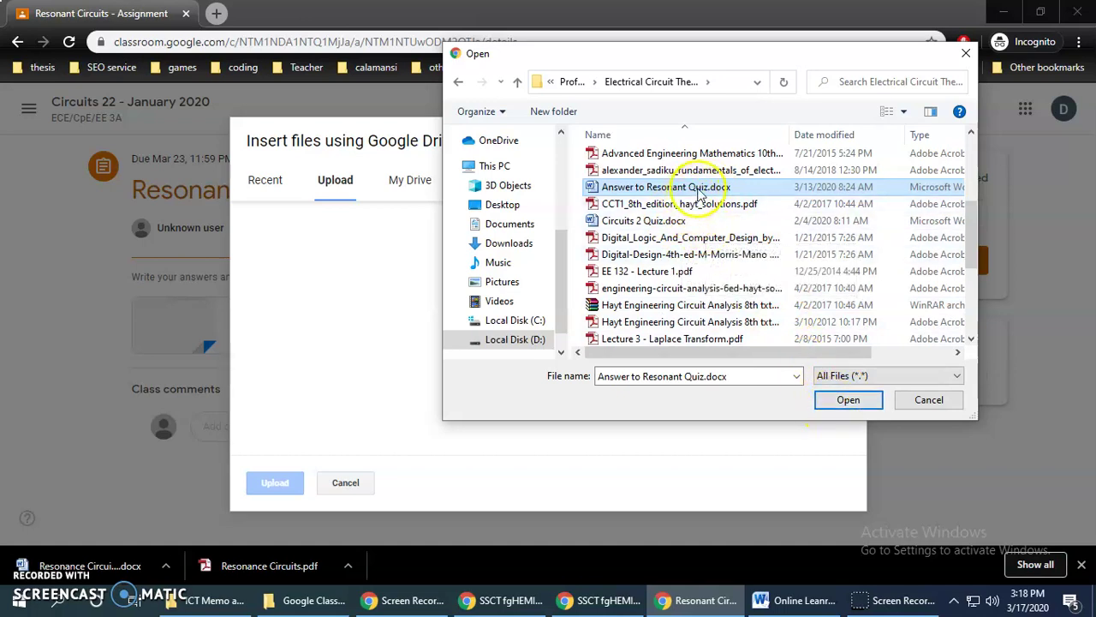
mouse_move(666, 187)
click(848, 399)
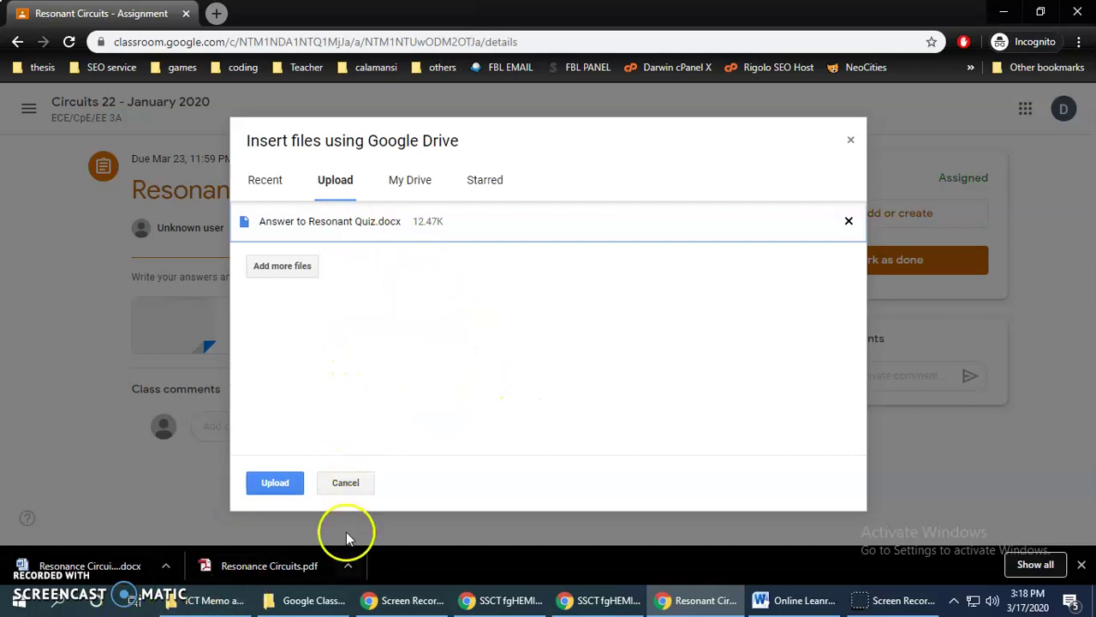
- Upload Answer to Resonant Quiz.docx from the Insert files dialog
click(287, 484)
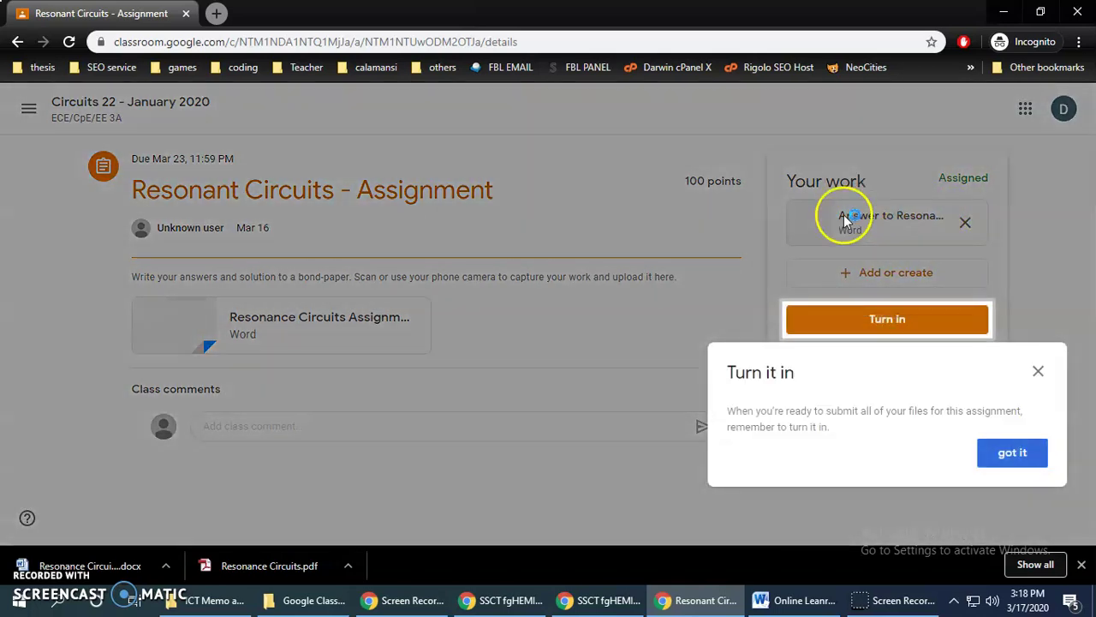
- Turn in Answer to Resonant Quiz.docx as the assignment work and confirm the submission
click(1012, 460)
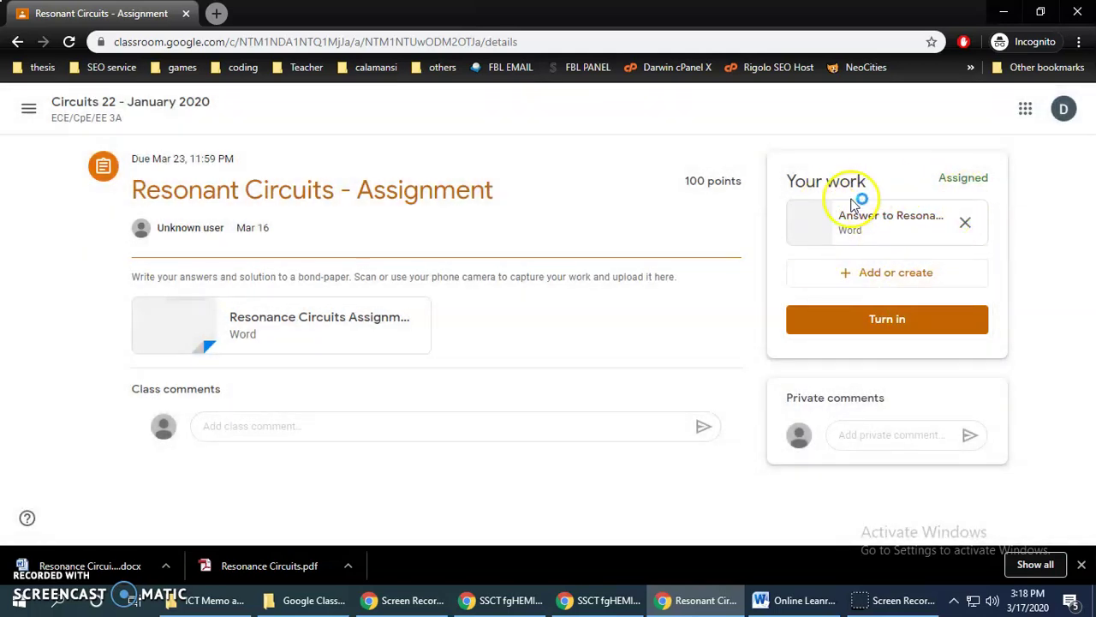
click(876, 310)
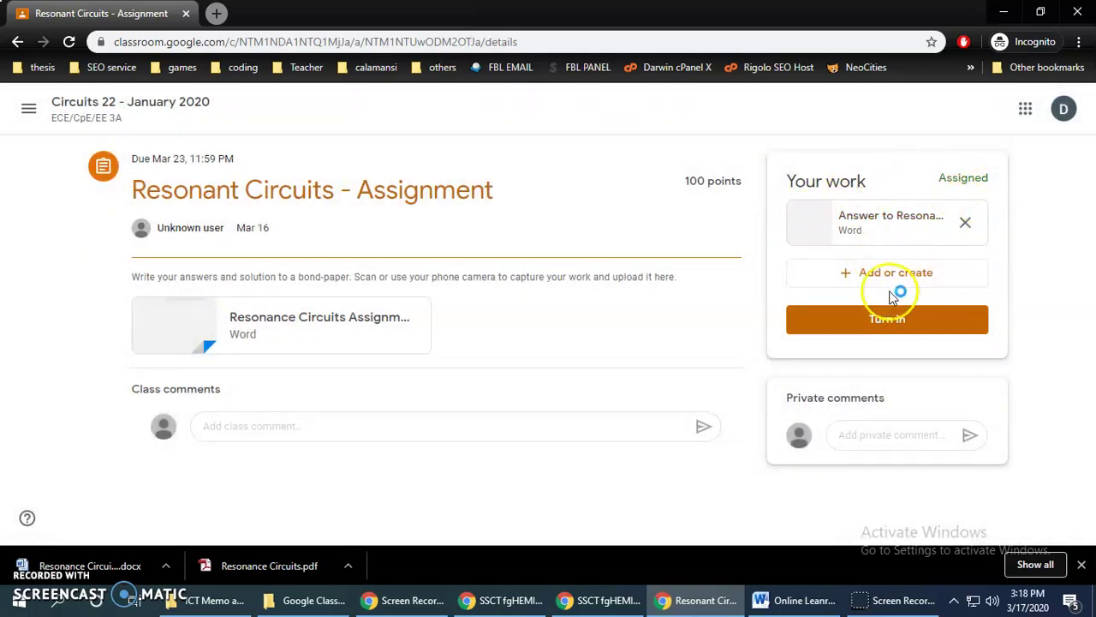
click(915, 333)
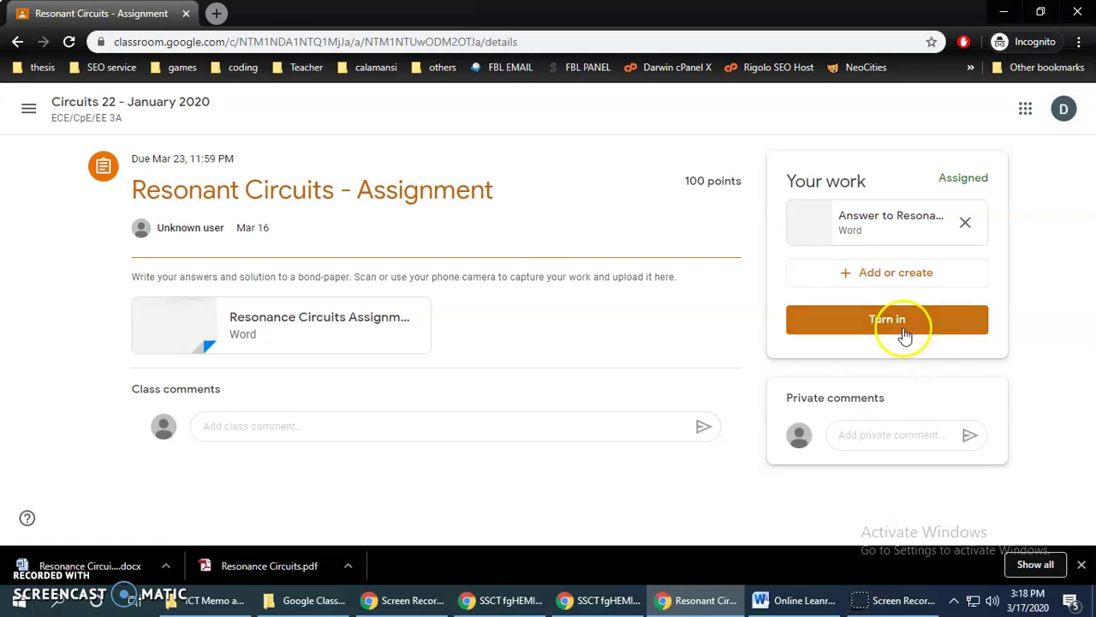
click(905, 334)
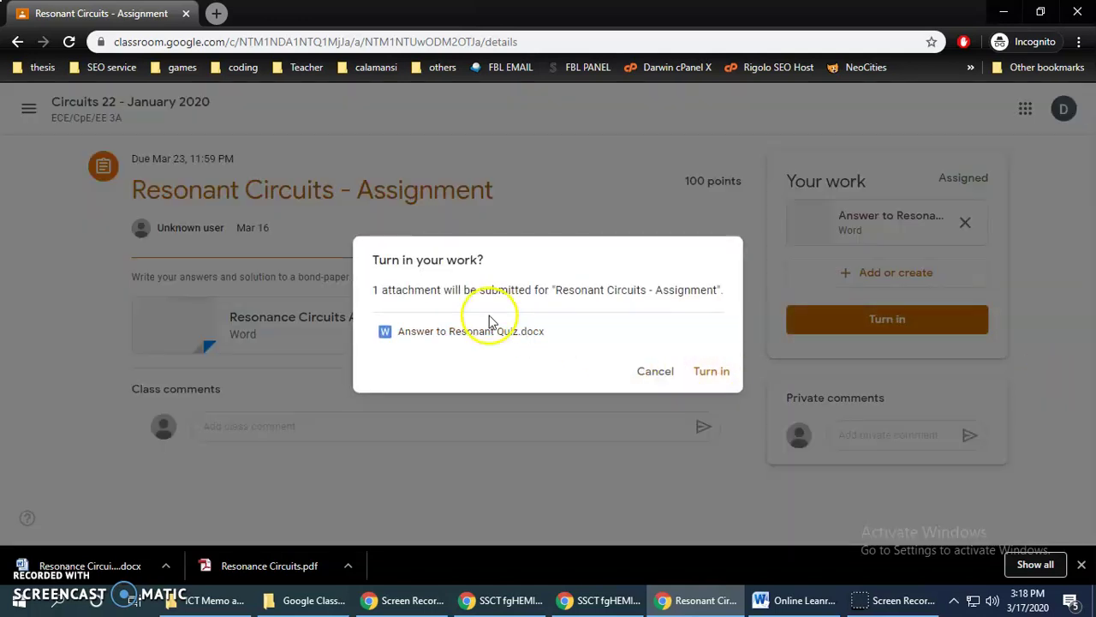
click(709, 373)
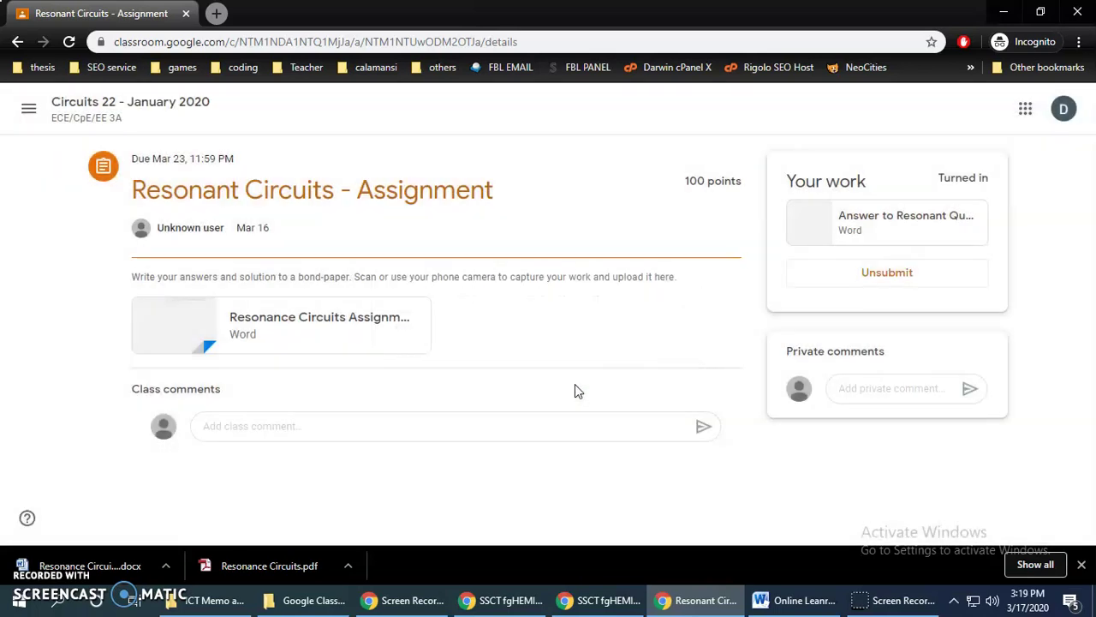
click(899, 282)
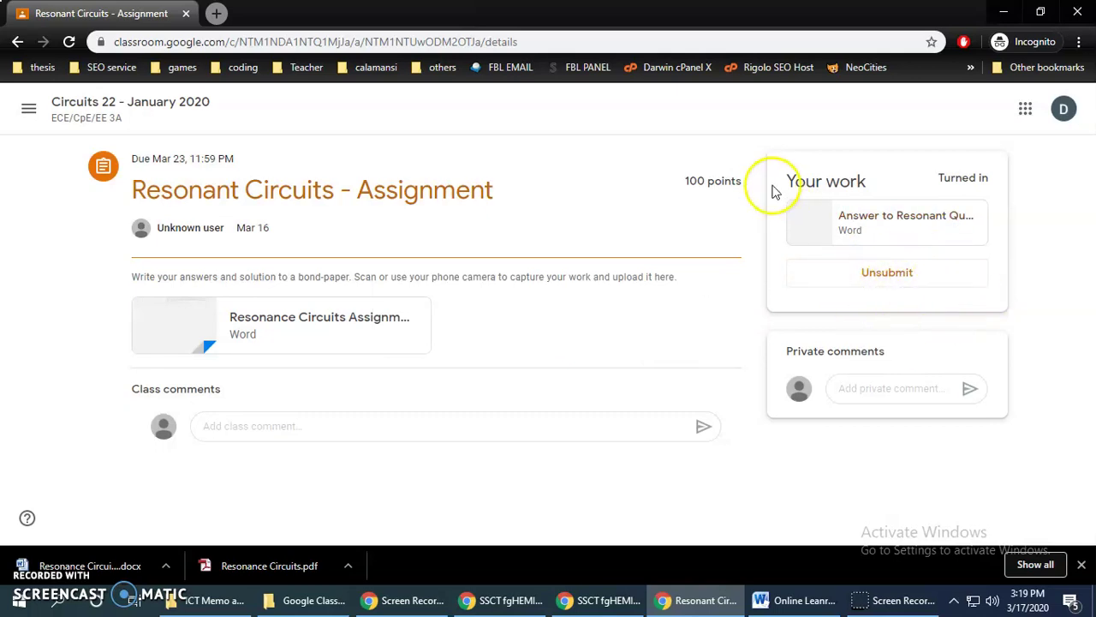
mouse_move(677, 186)
mouse_down()
mouse_move(740, 180)
mouse_move(692, 179)
mouse_up()
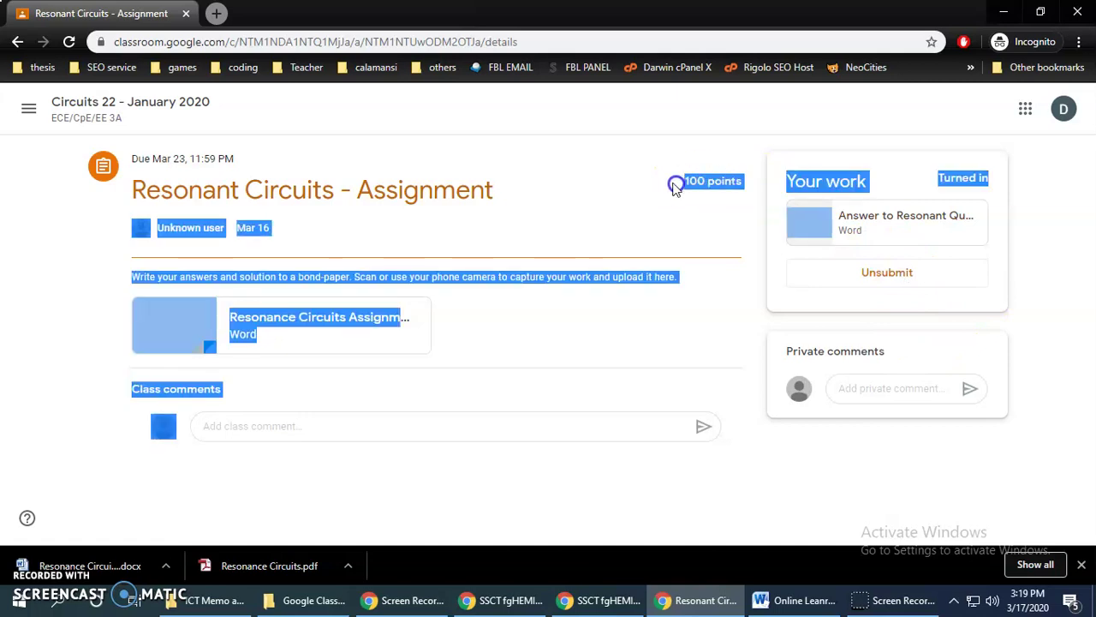
click(672, 181)
click(257, 424)
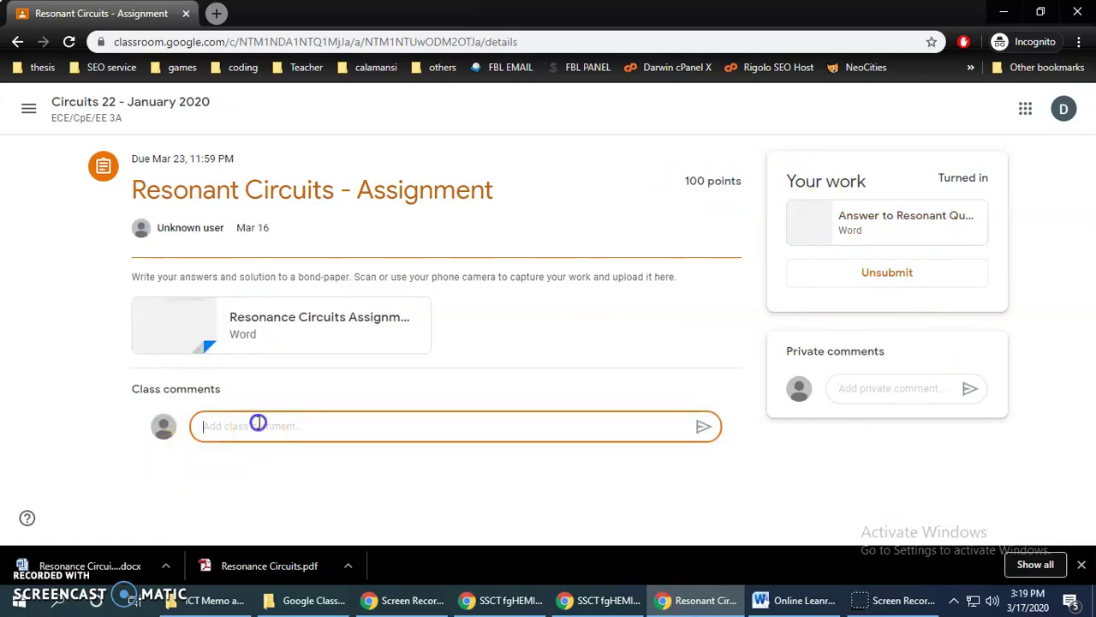
click(860, 390)
click(586, 438)
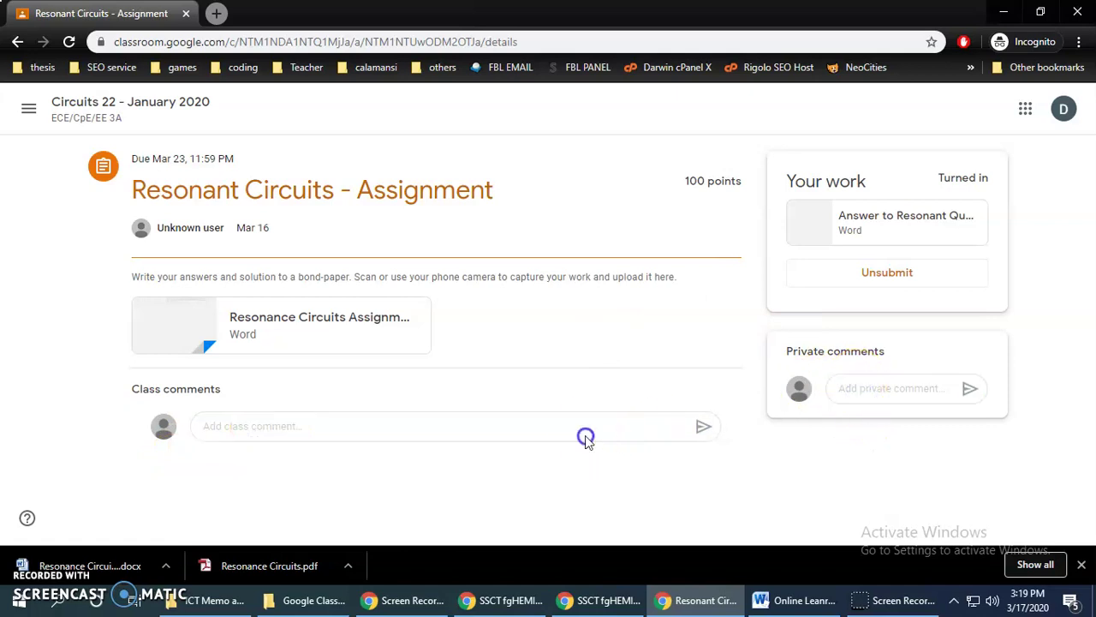
click(861, 396)
click(667, 418)
click(865, 388)
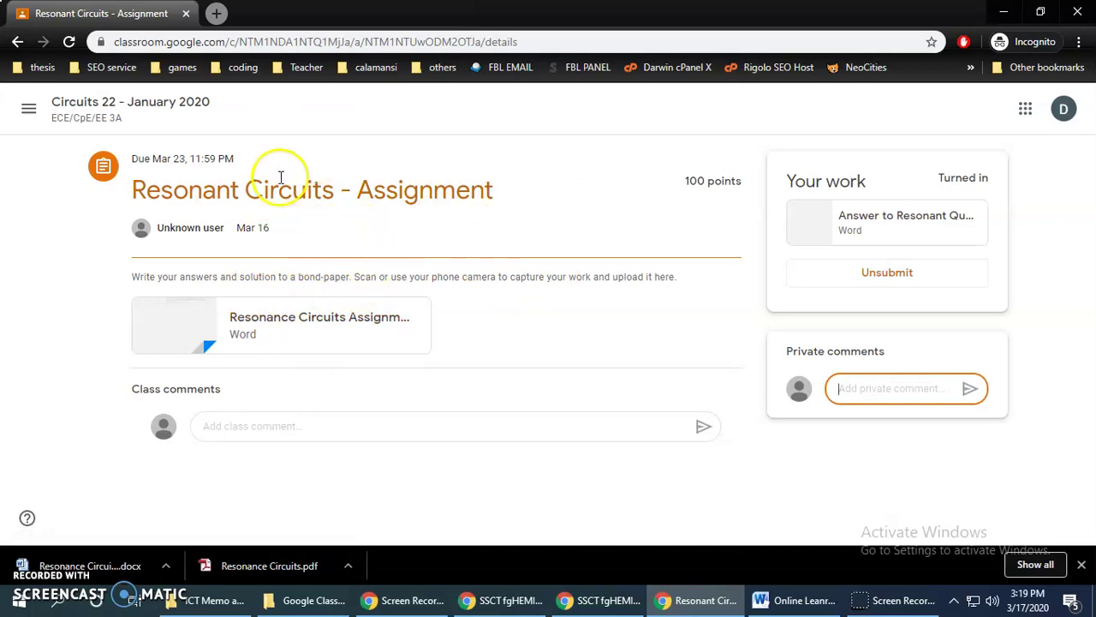
- Go to the class Classwork page, check the assignment, and expand the Resonant Circuit - Quiz item
click(105, 113)
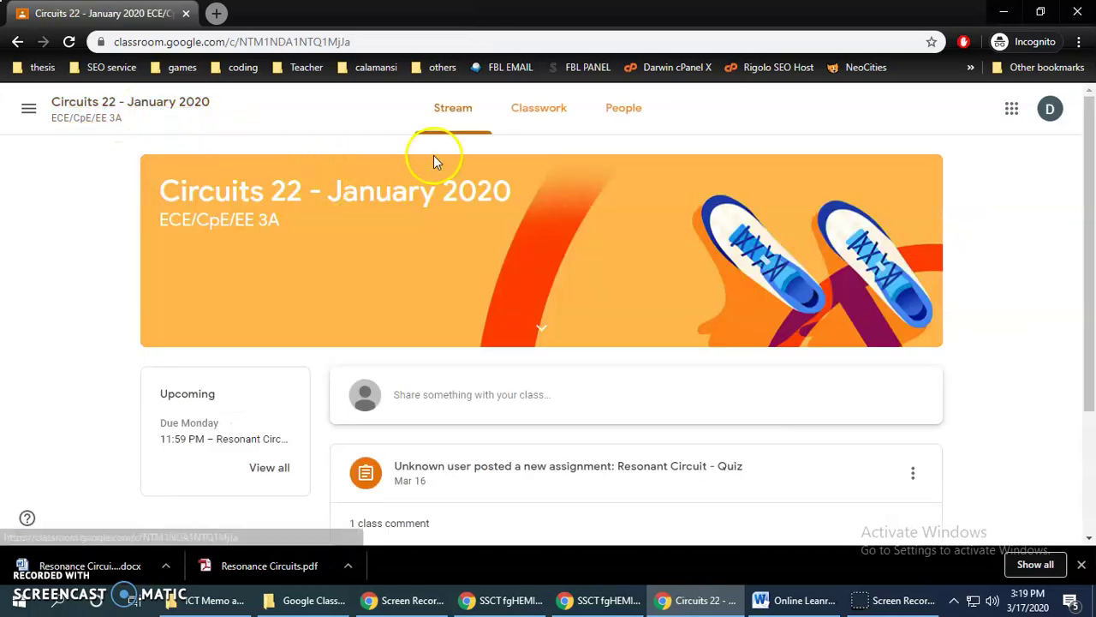
click(557, 108)
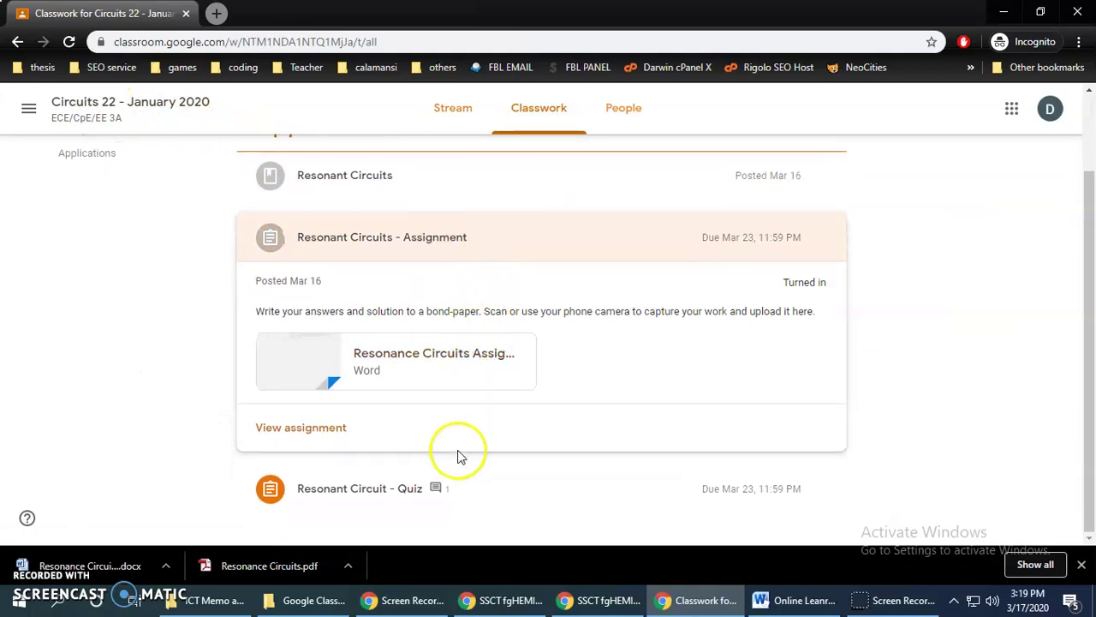
click(533, 482)
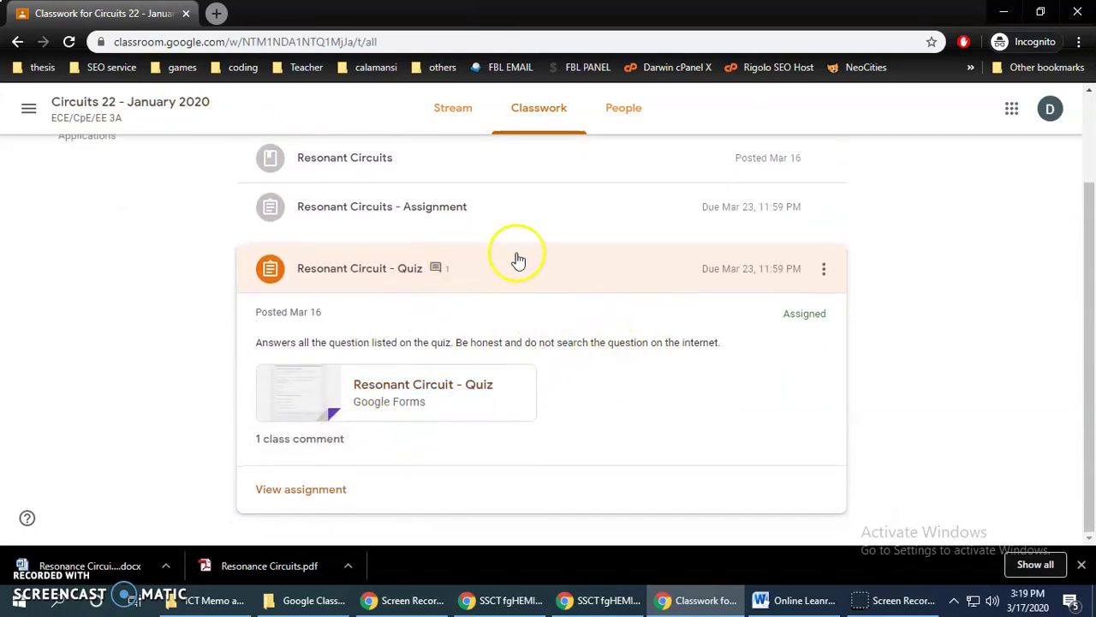
click(441, 221)
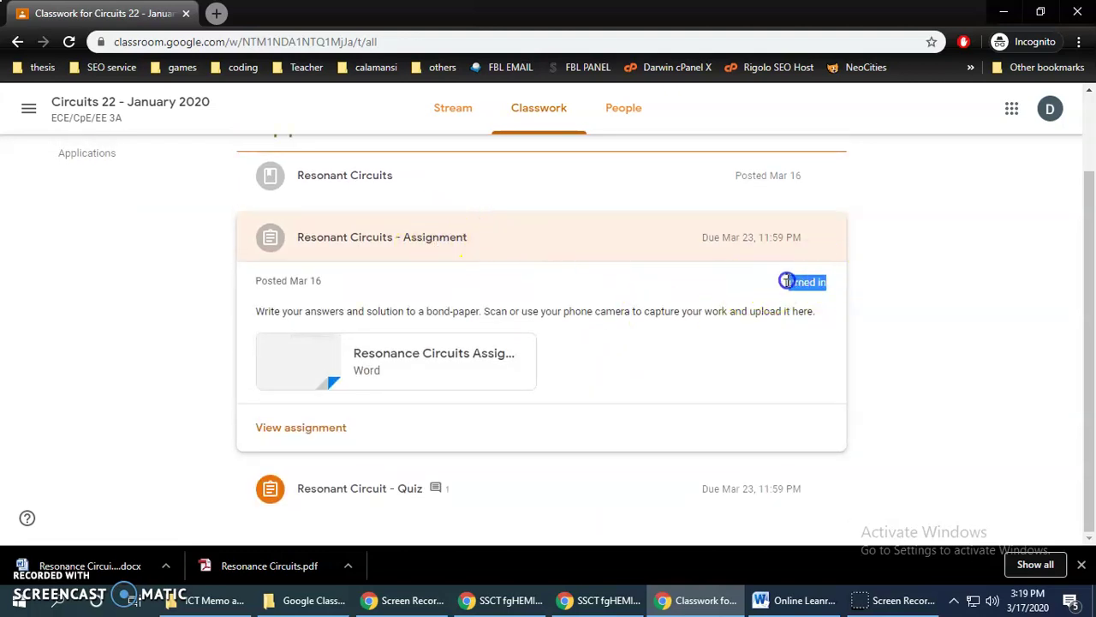
click(350, 497)
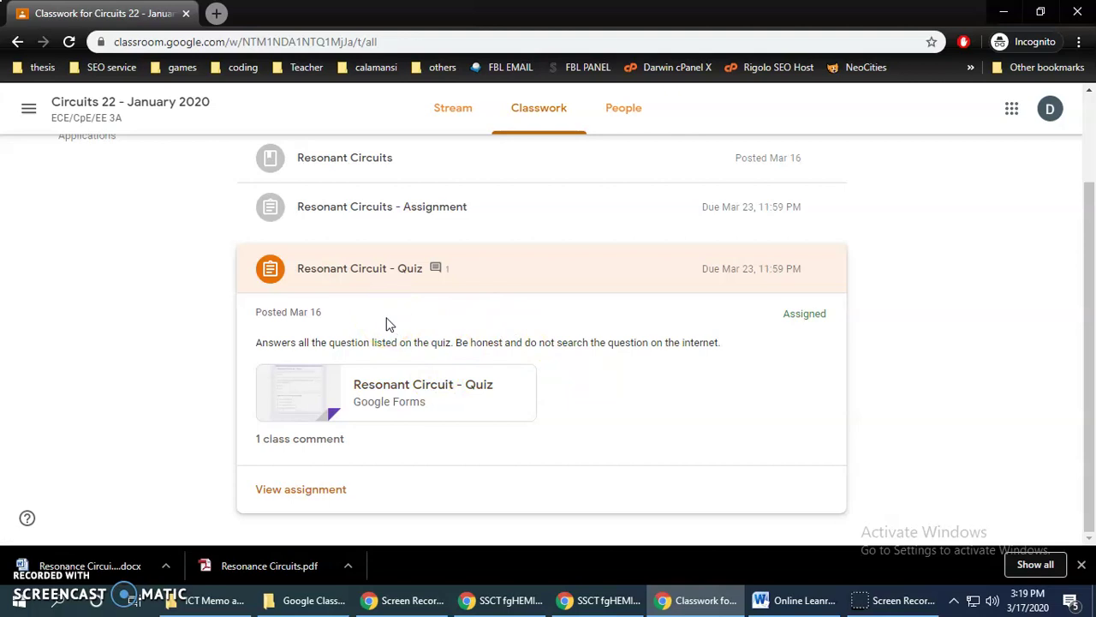
- Open the Resonant Circuit - Quiz page, dismiss the teacher tip and check the Add or create options
click(321, 495)
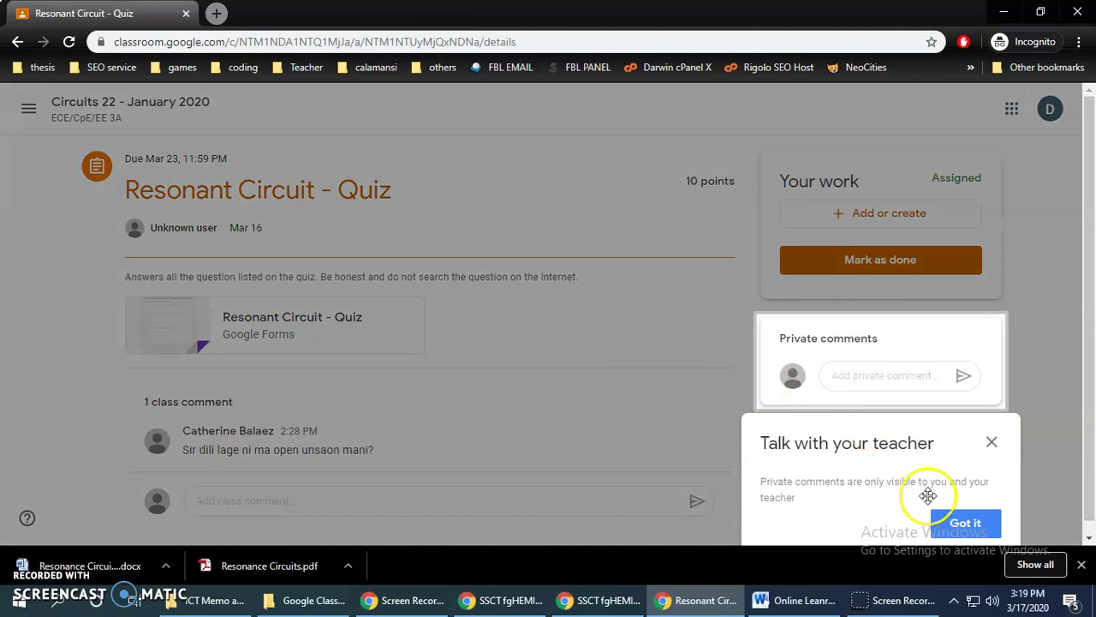
click(963, 521)
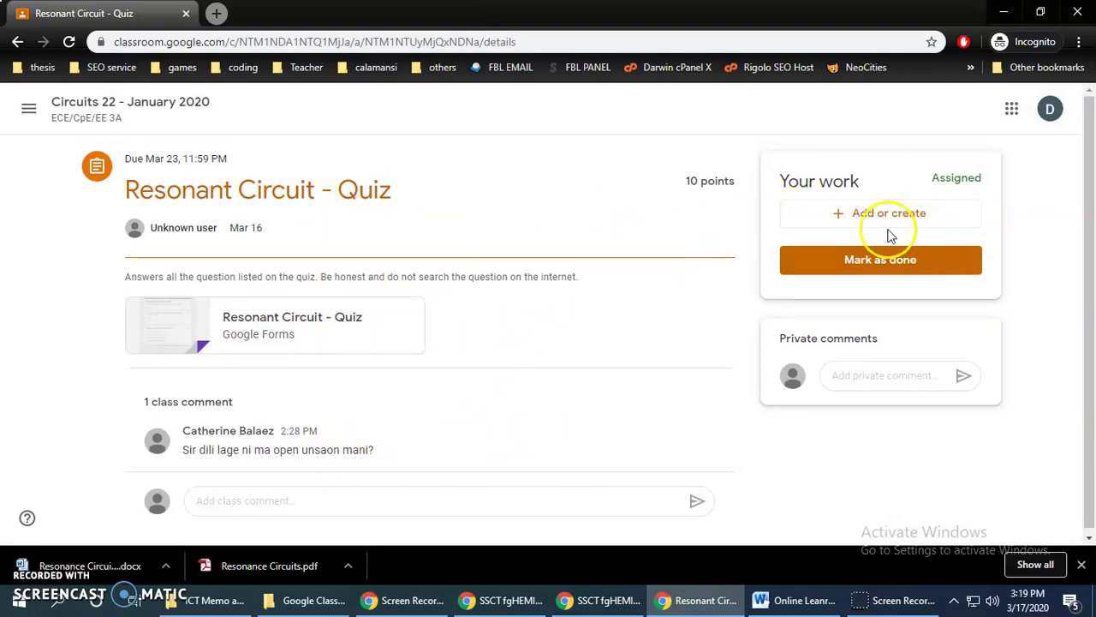
click(899, 219)
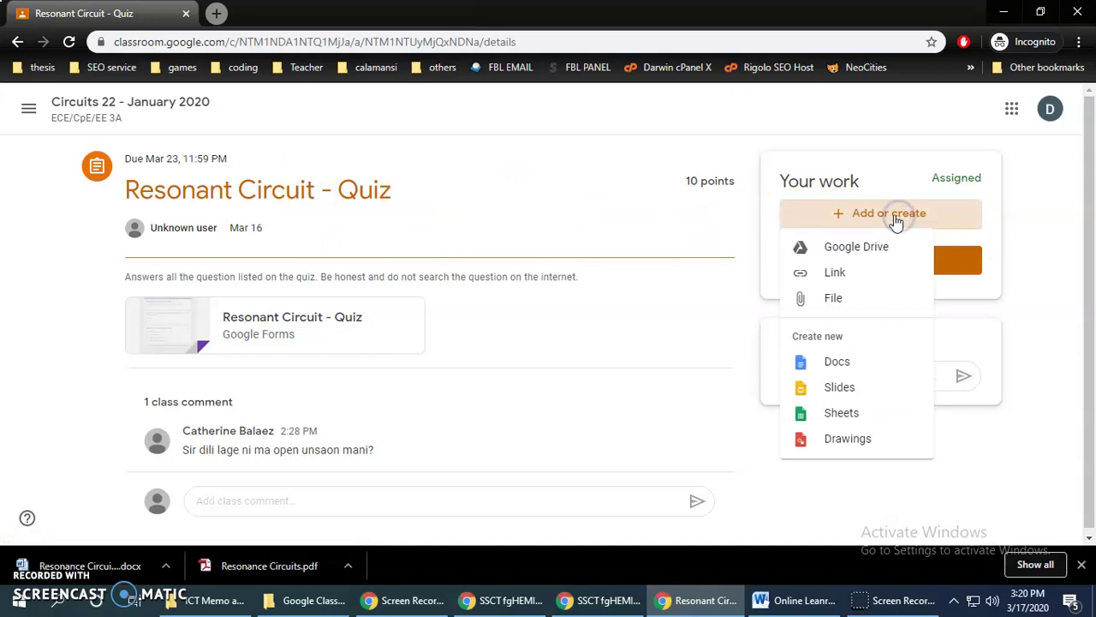
click(712, 233)
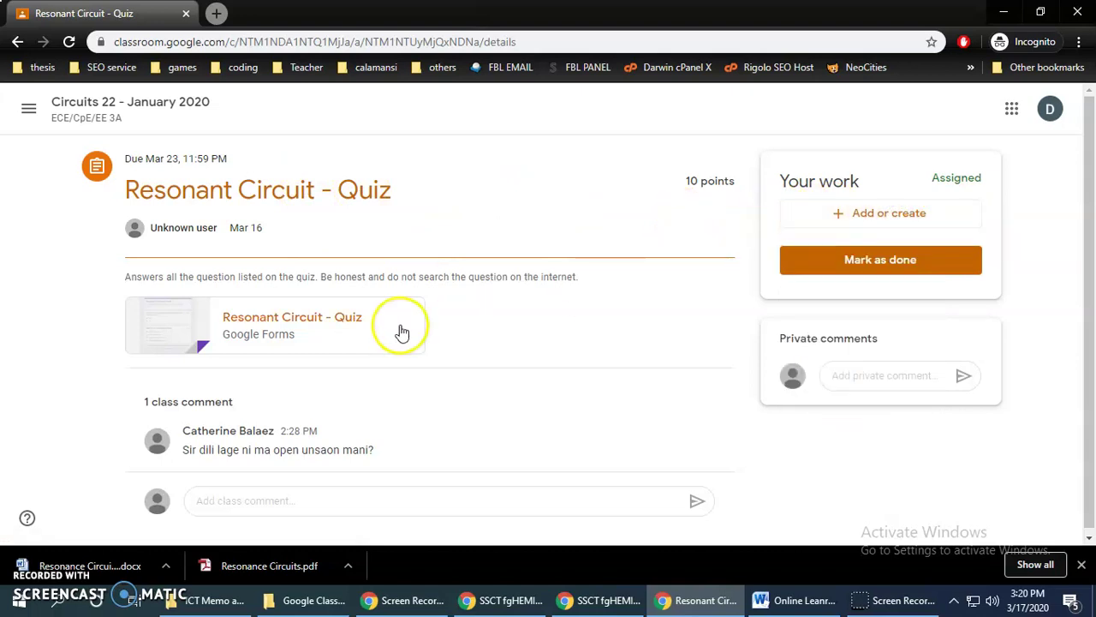
scroll(343, 415, down, 1)
scroll(321, 376, up, 1)
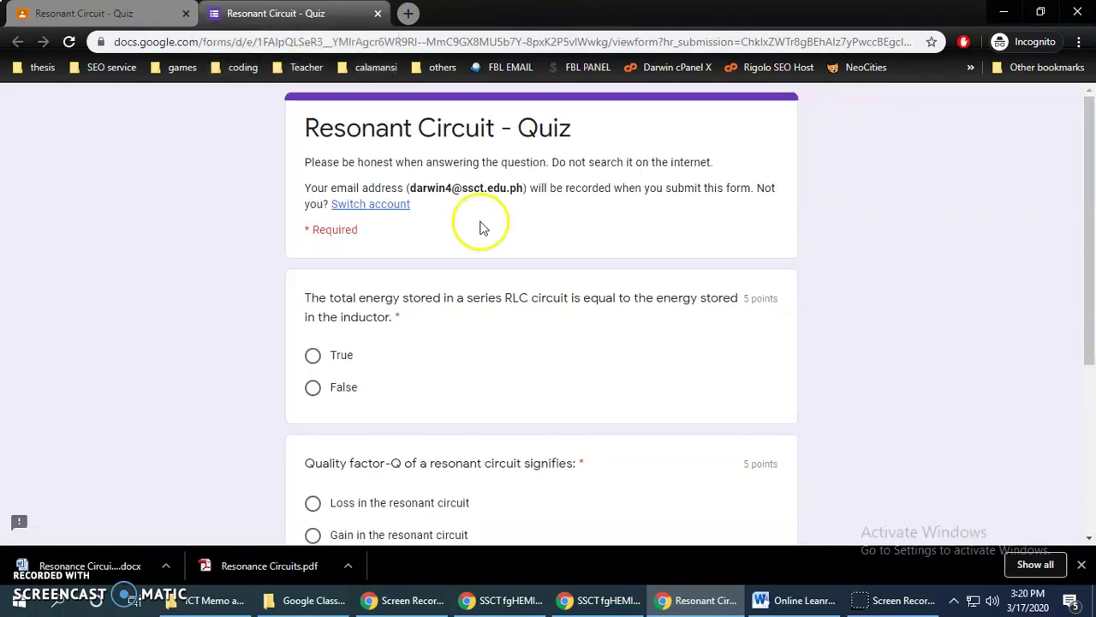
- Answer the Quality factor-Q question with 'Gain in the resonant circuit' and submit the quiz
scroll(480, 227, down, 4)
scroll(491, 292, up, 4)
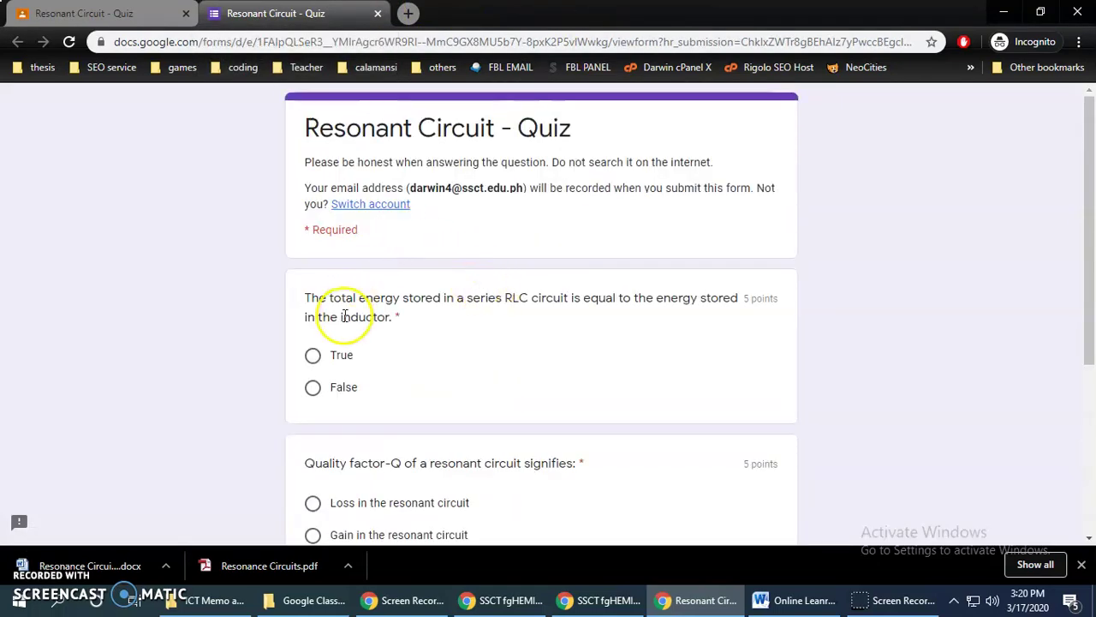
scroll(347, 282, down, 2)
scroll(469, 254, down, 1)
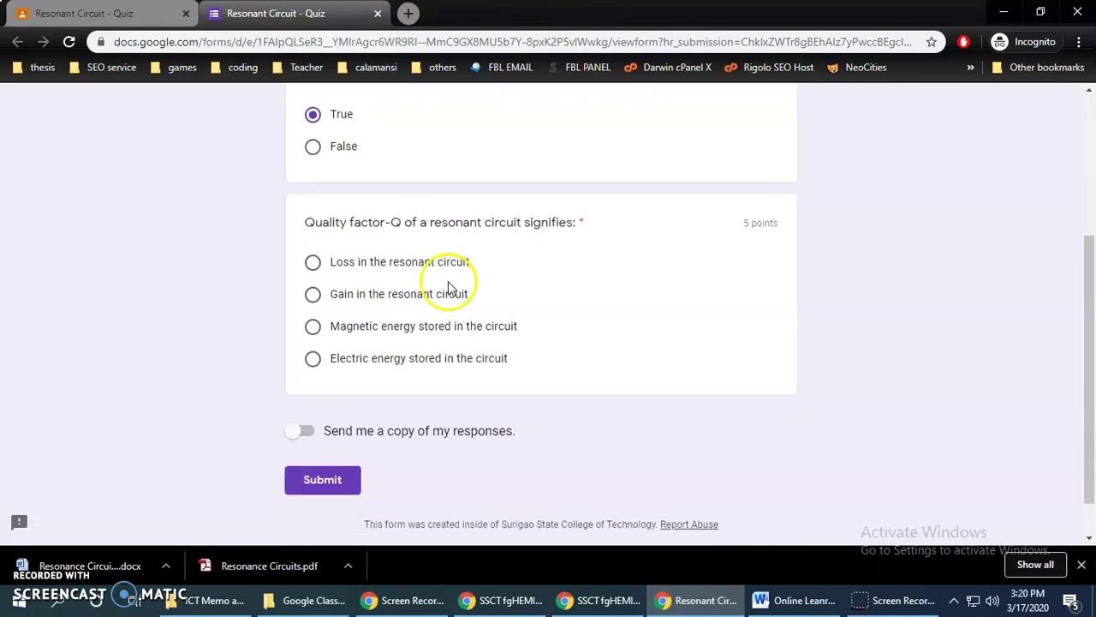
click(383, 298)
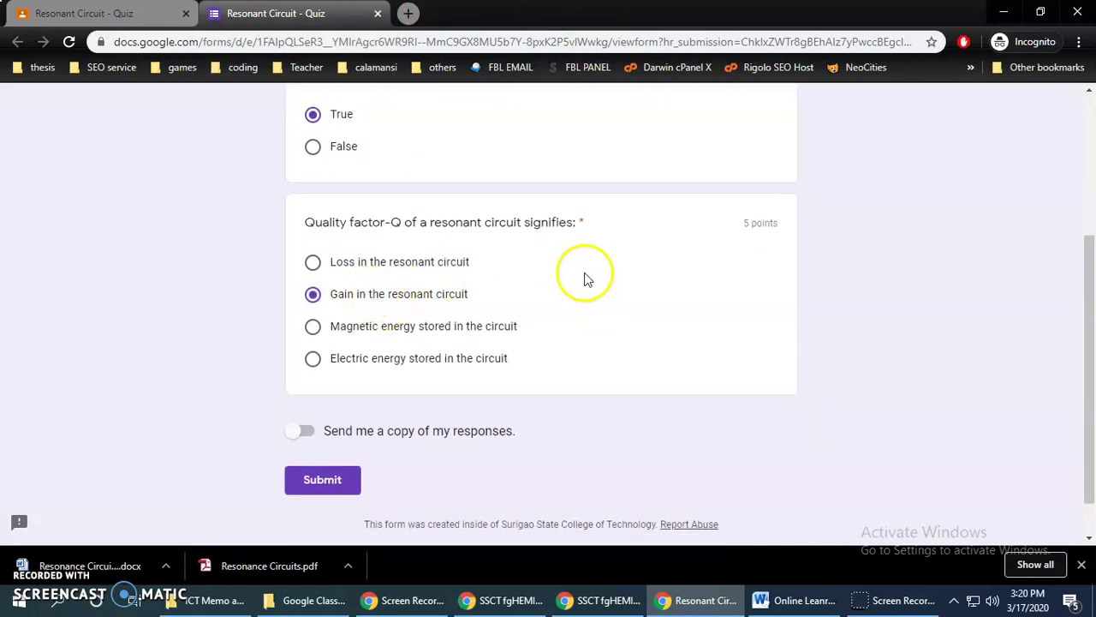
click(324, 484)
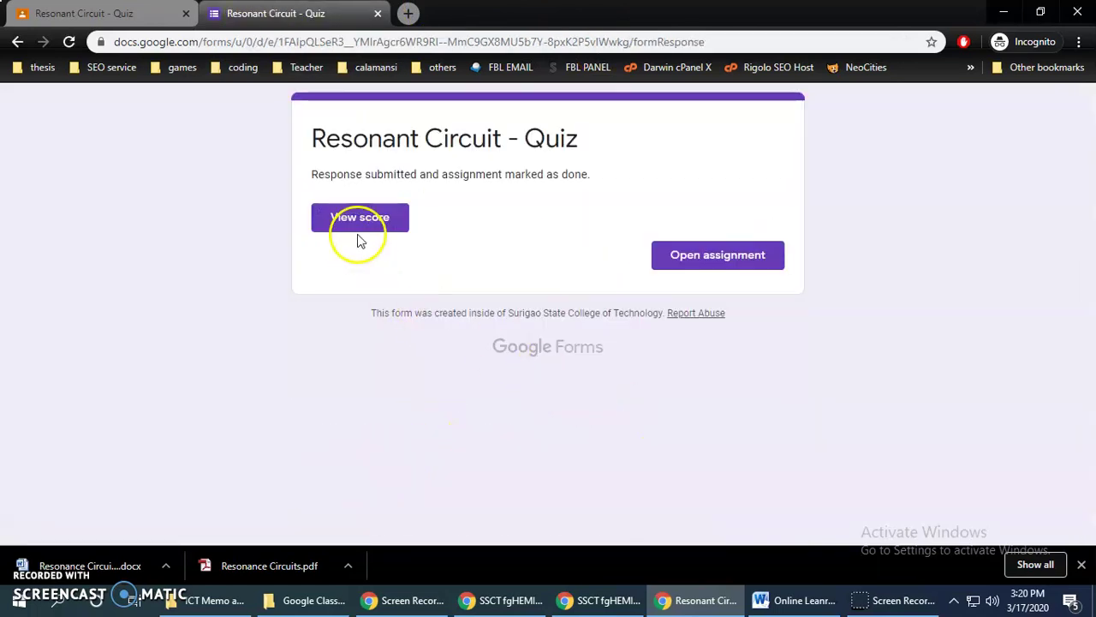
- Open the quiz score in a new tab, review the 0/10 result, and close it
right_click(361, 224)
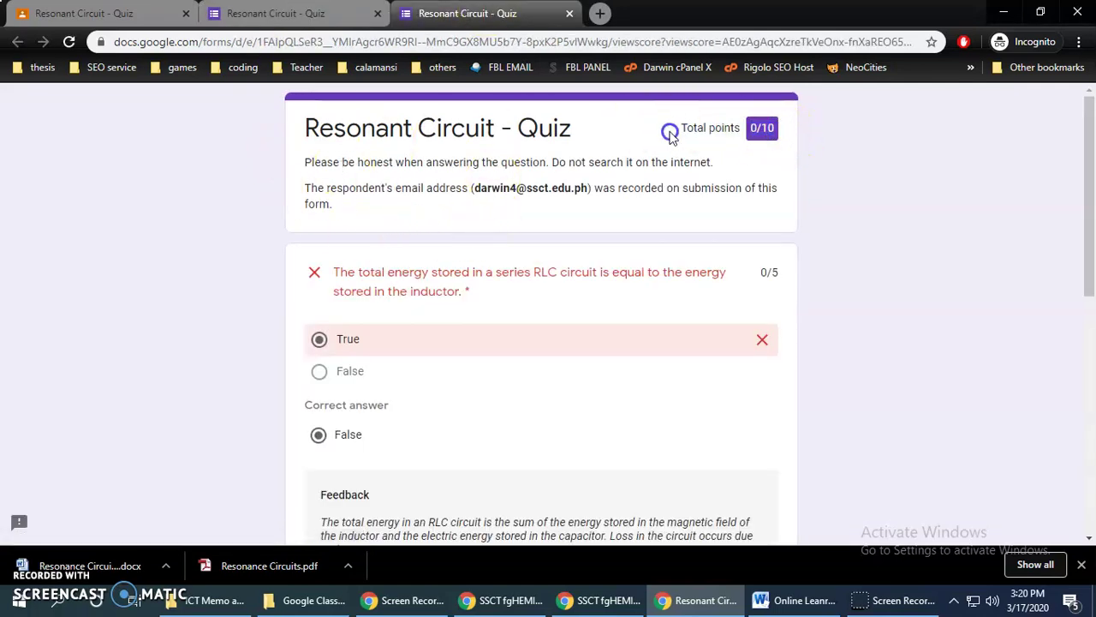
scroll(610, 135, down, 2)
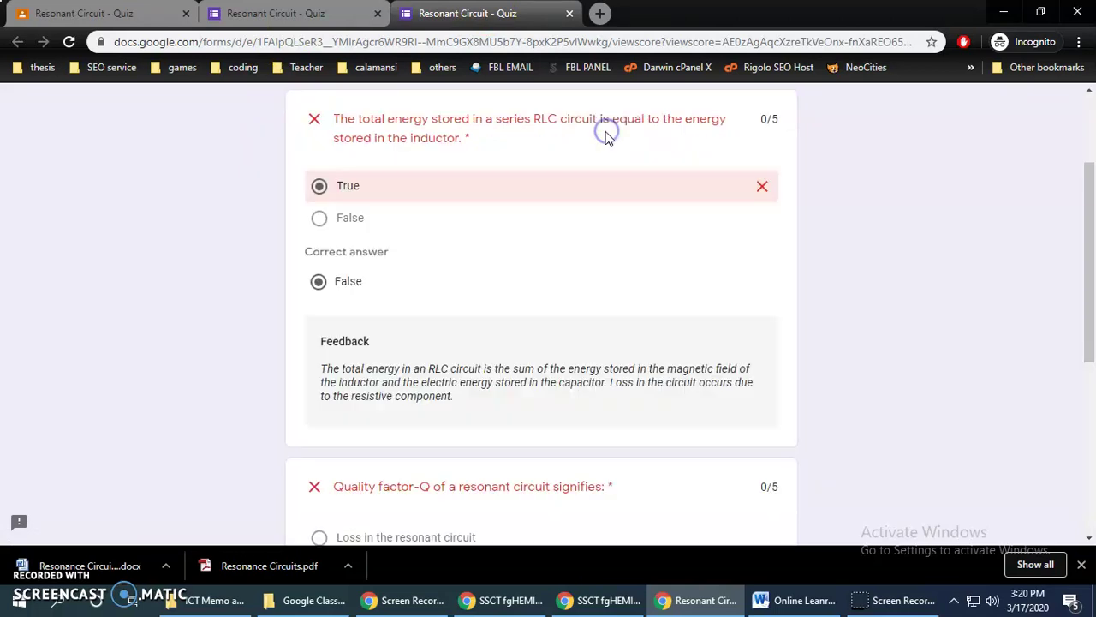
scroll(607, 129, down, 4)
scroll(578, 367, up, 5)
scroll(543, 297, up, 2)
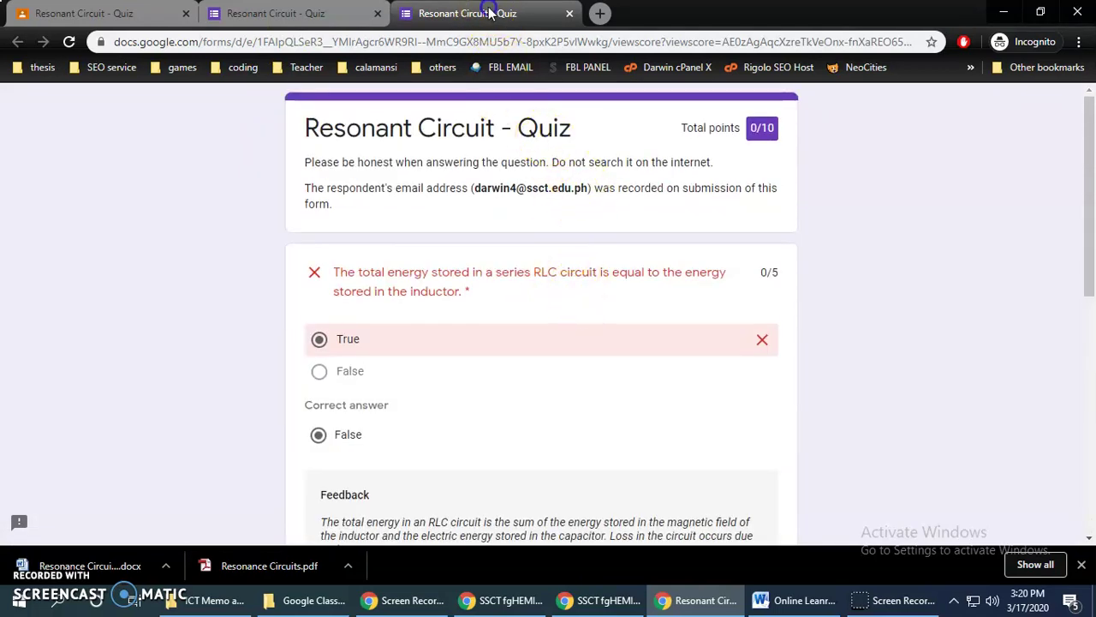
click(569, 16)
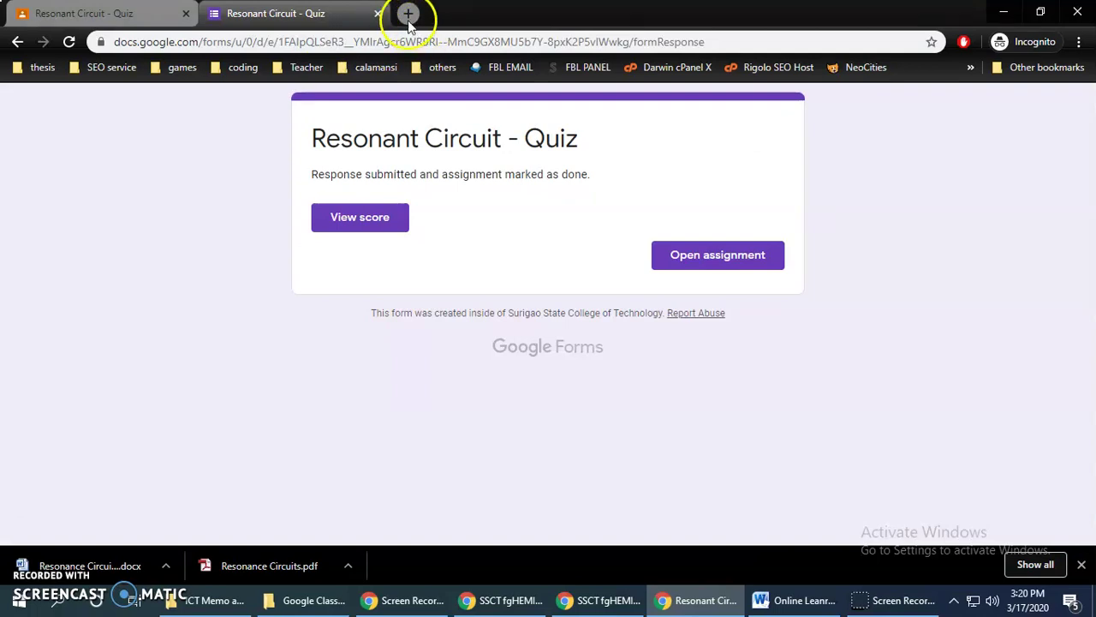
- Close the form and highlight the Turned in status and 'No work attached' note on the quiz page
click(378, 13)
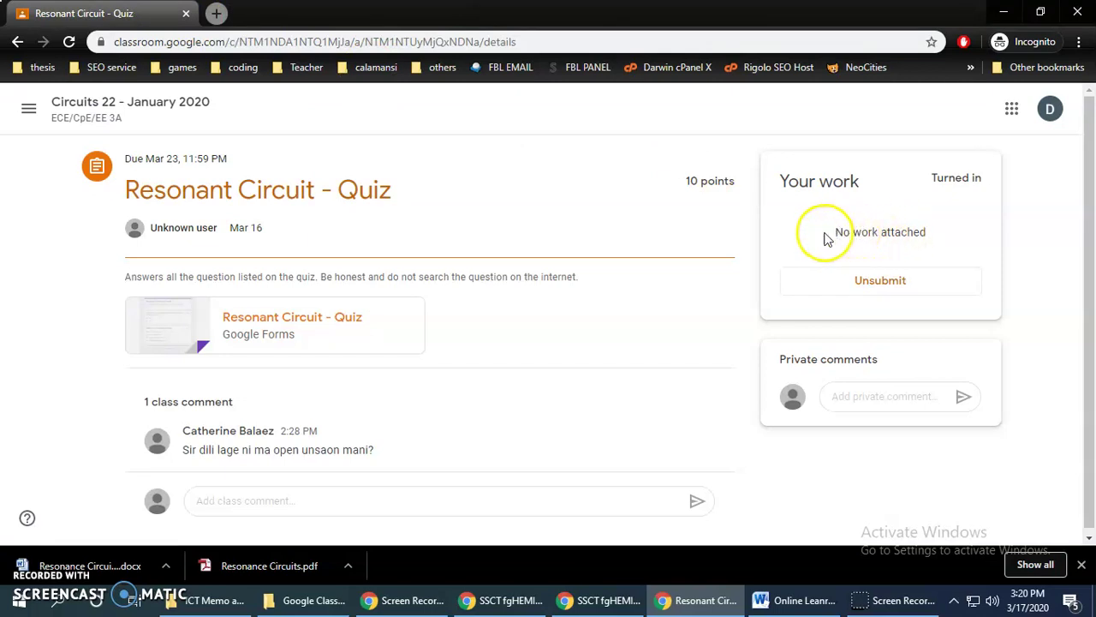
drag(827, 239, 915, 230)
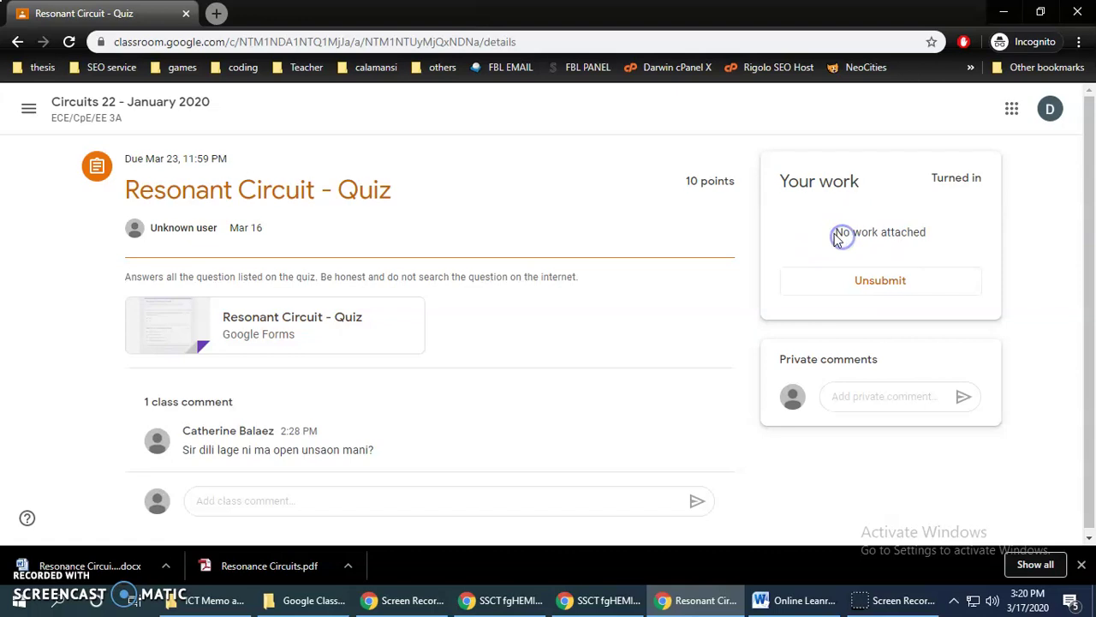
drag(842, 235, 952, 238)
click(948, 243)
mouse_move(802, 178)
mouse_down()
mouse_move(966, 183)
mouse_move(948, 240)
mouse_up()
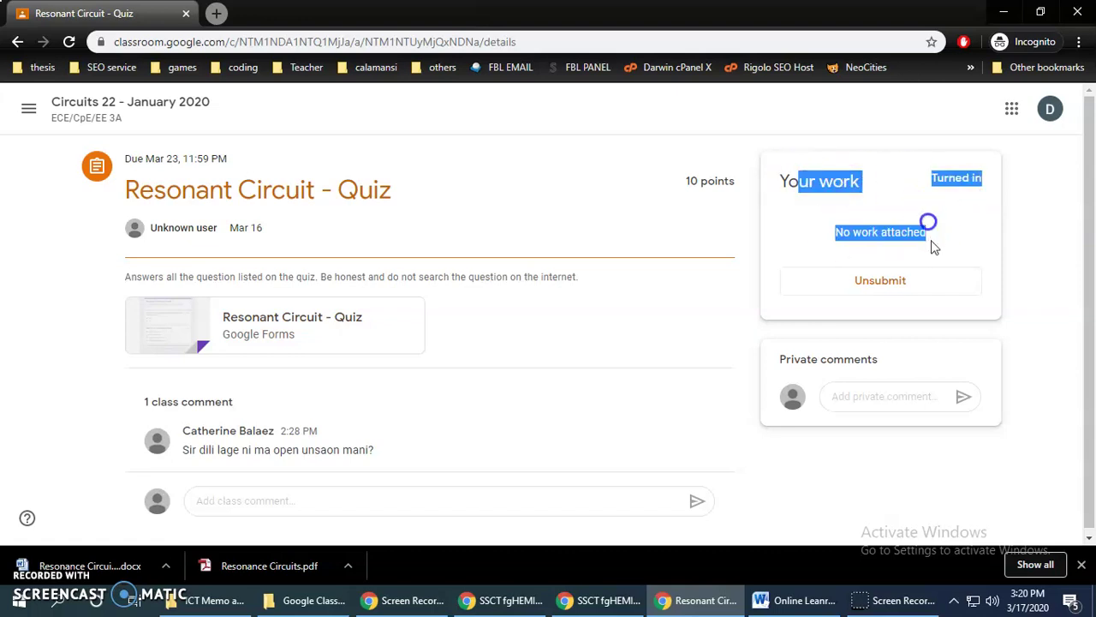
click(934, 244)
scroll(771, 309, down, 1)
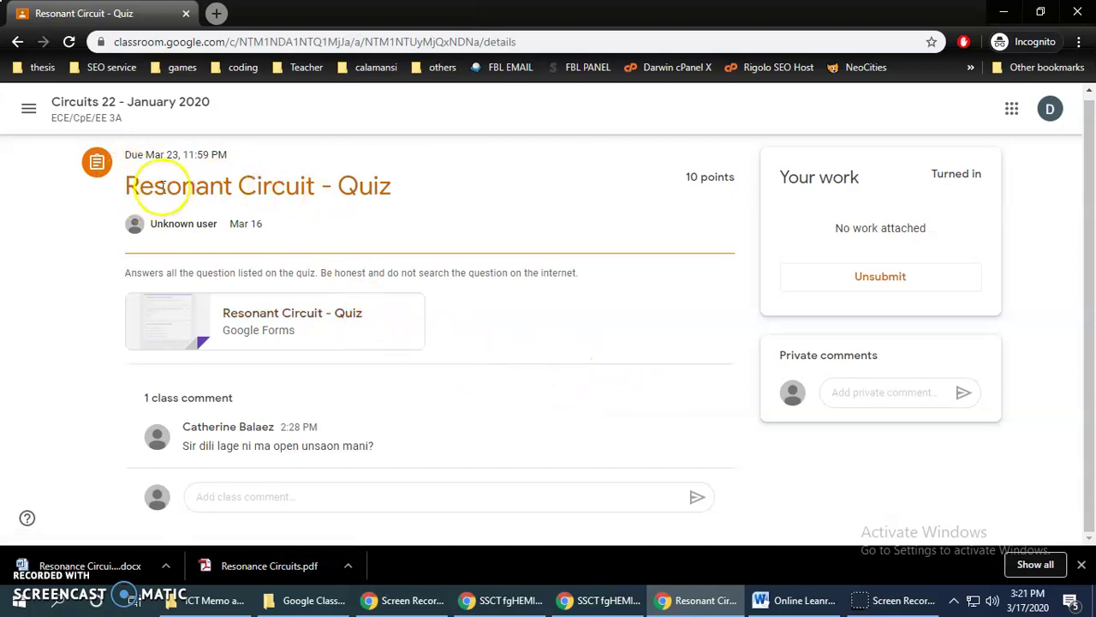
- Go to the Circuits 22 class page and its Classwork list
click(159, 101)
scroll(428, 276, down, 2)
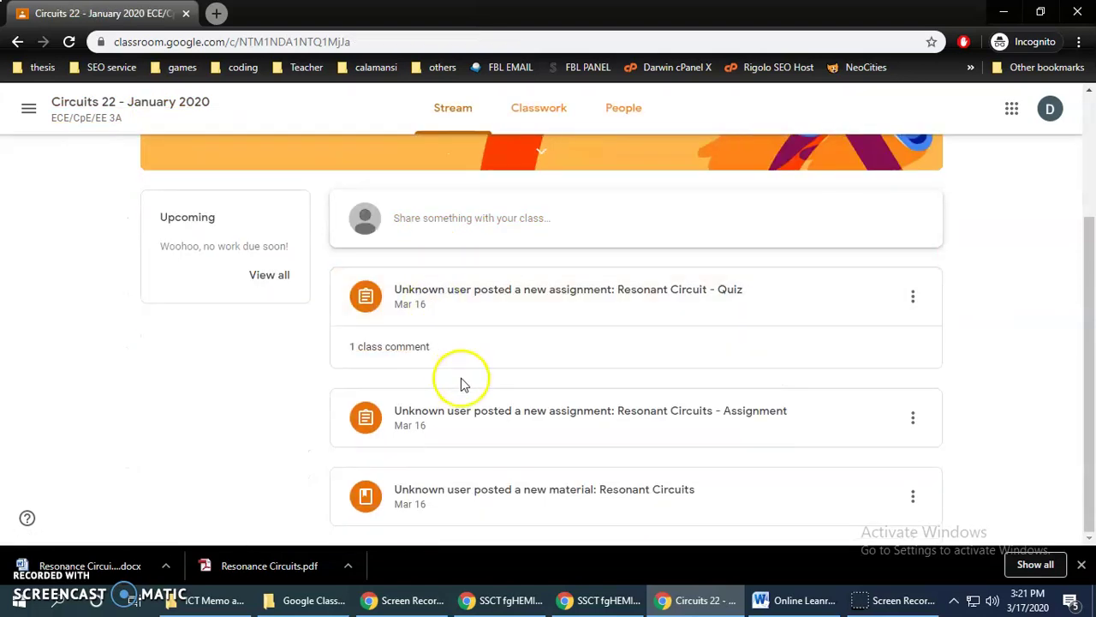
scroll(458, 380, up, 3)
click(529, 124)
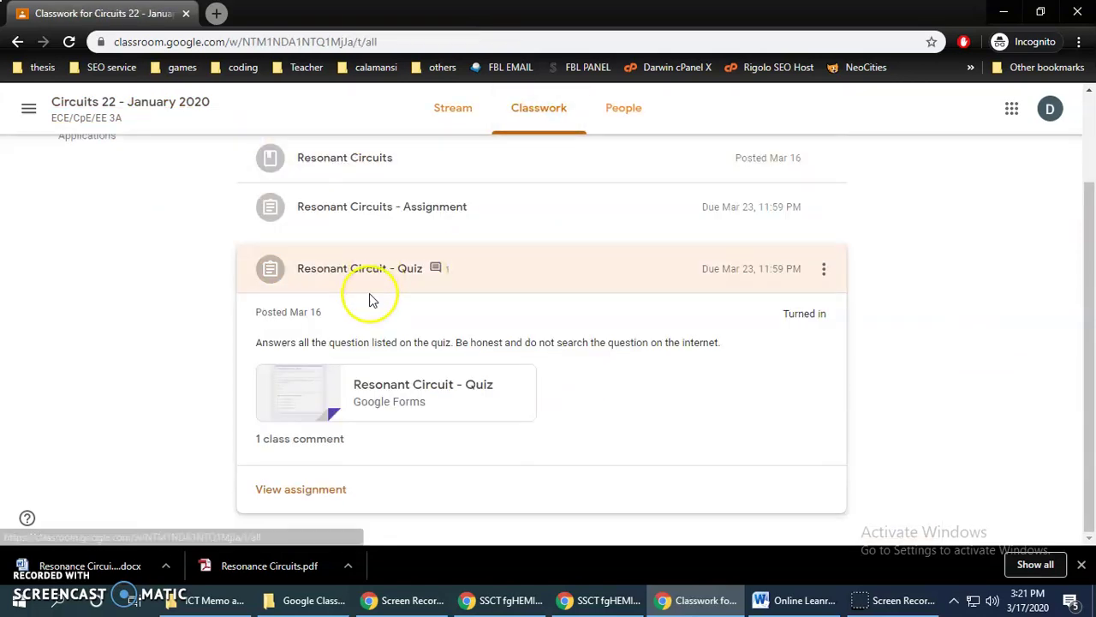
scroll(421, 350, up, 2)
scroll(414, 302, down, 1)
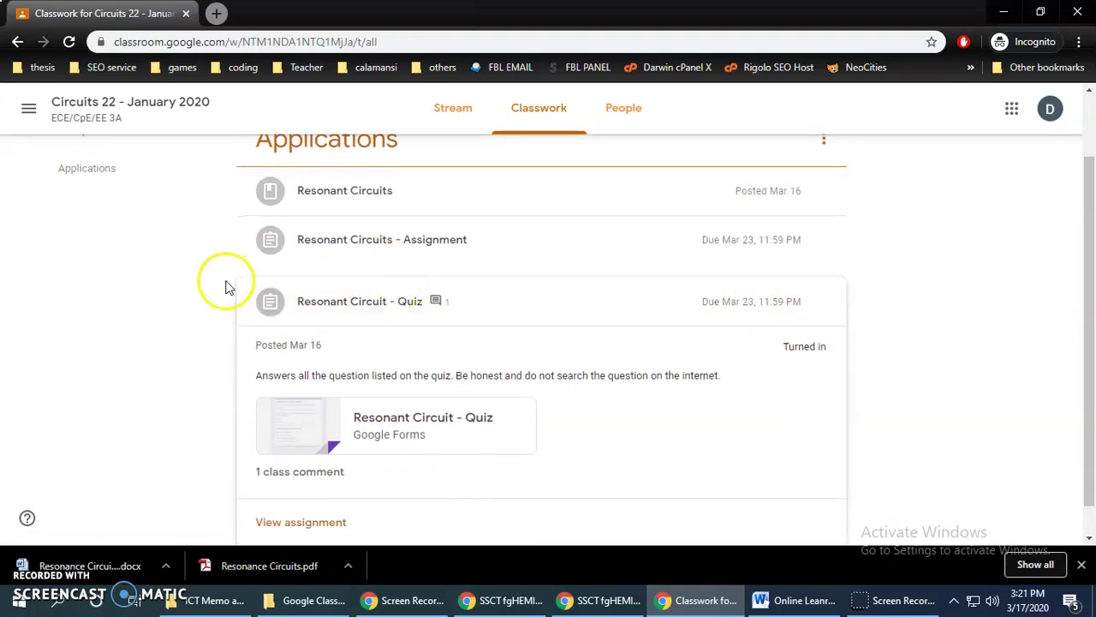
- Expand the Resonant Circuits material and the Resonant Circuits - Assignment rows to check their details
click(183, 293)
scroll(205, 317, up, 1)
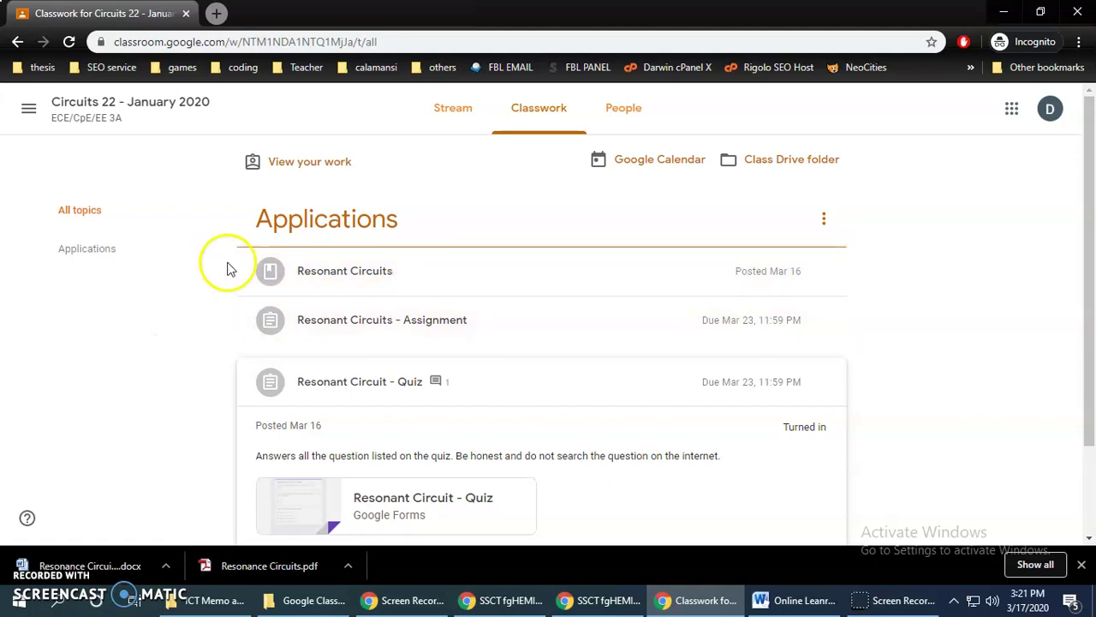
scroll(416, 334, down, 2)
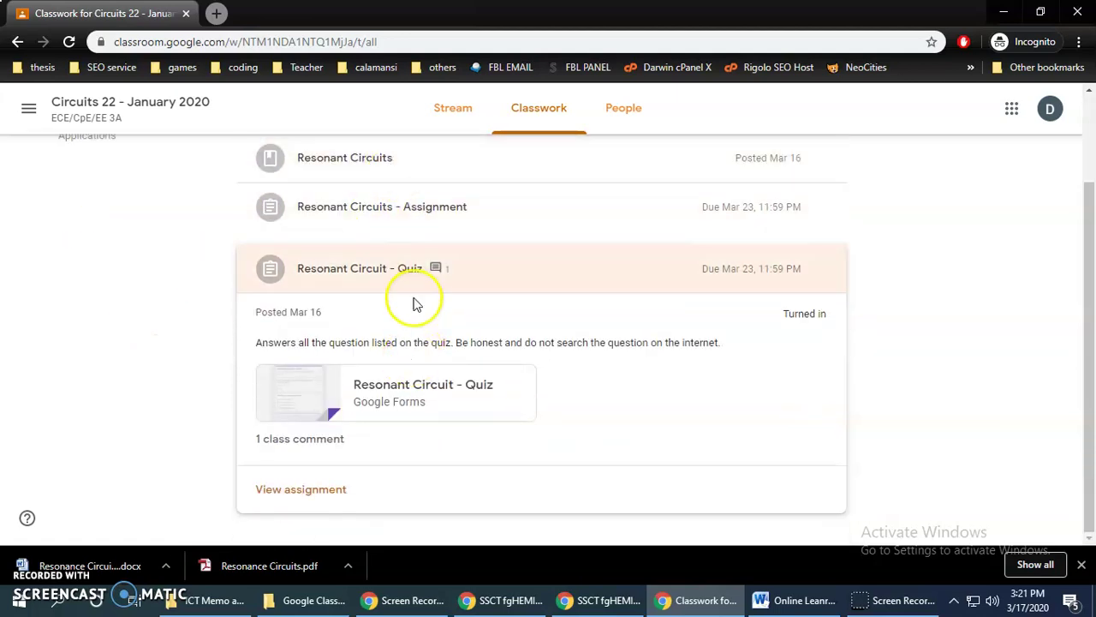
scroll(413, 304, up, 2)
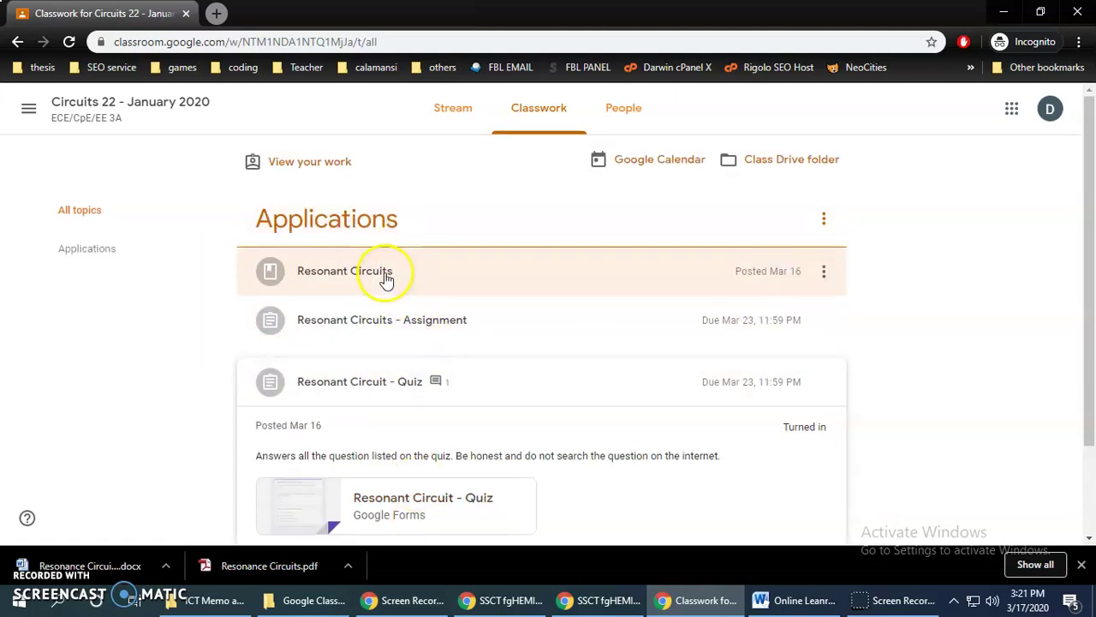
click(386, 272)
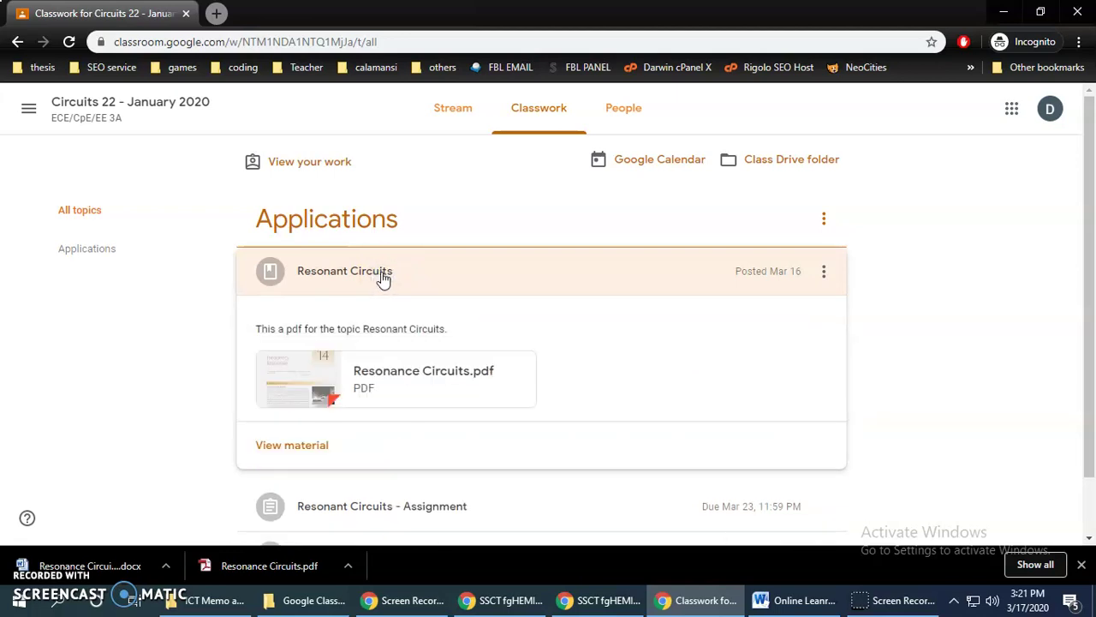
click(383, 274)
click(392, 326)
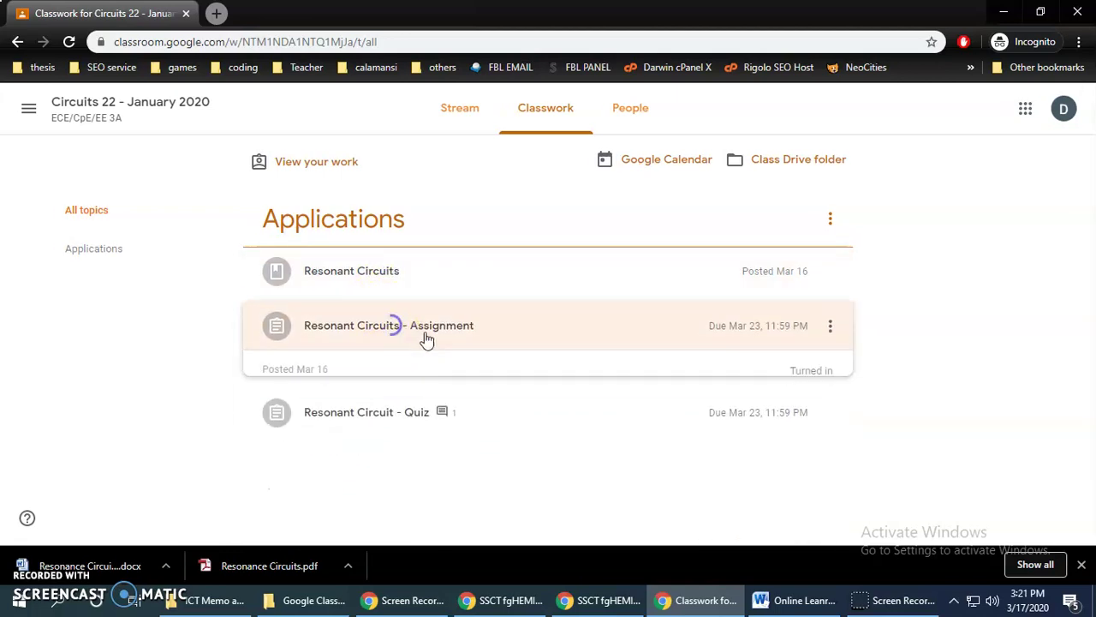
click(420, 235)
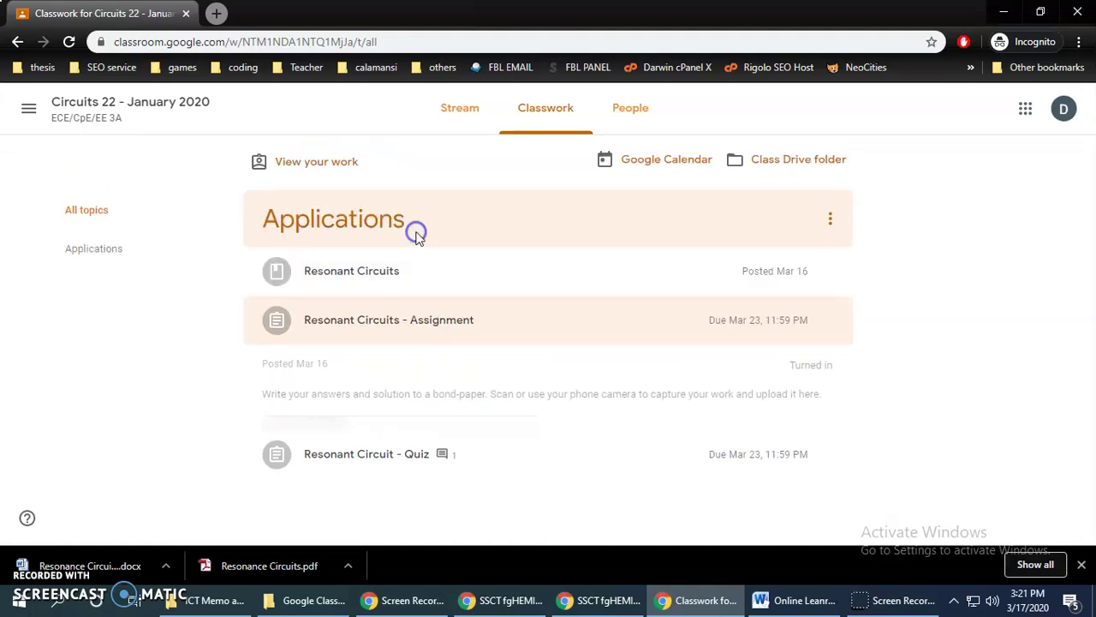
- Expand the quiz and assignment entries and highlight the assignment's Turned in status
click(379, 370)
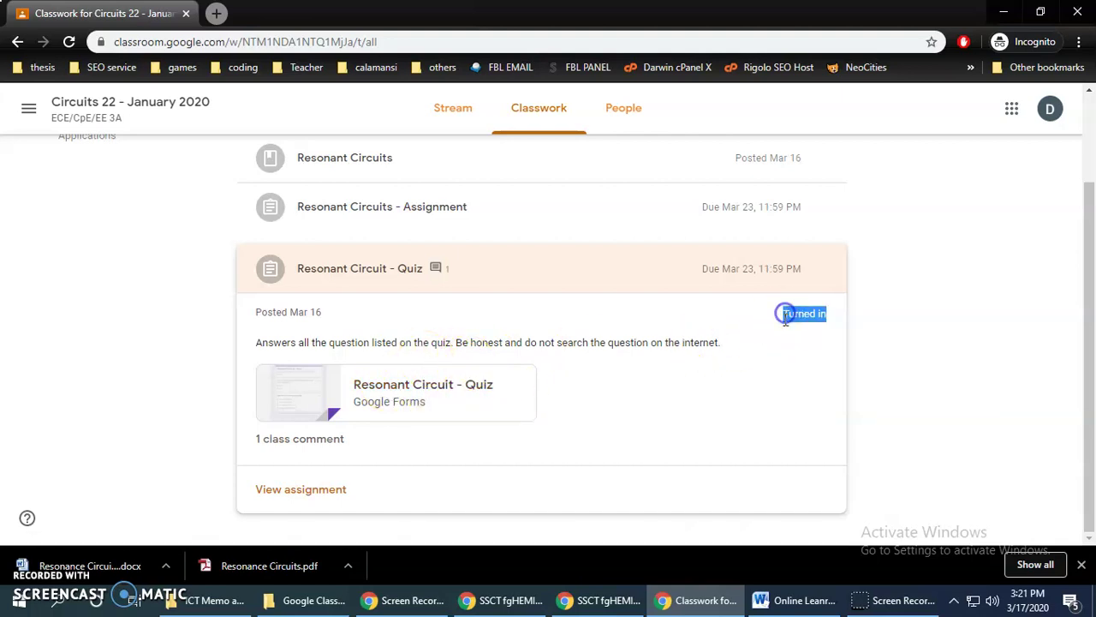
click(457, 215)
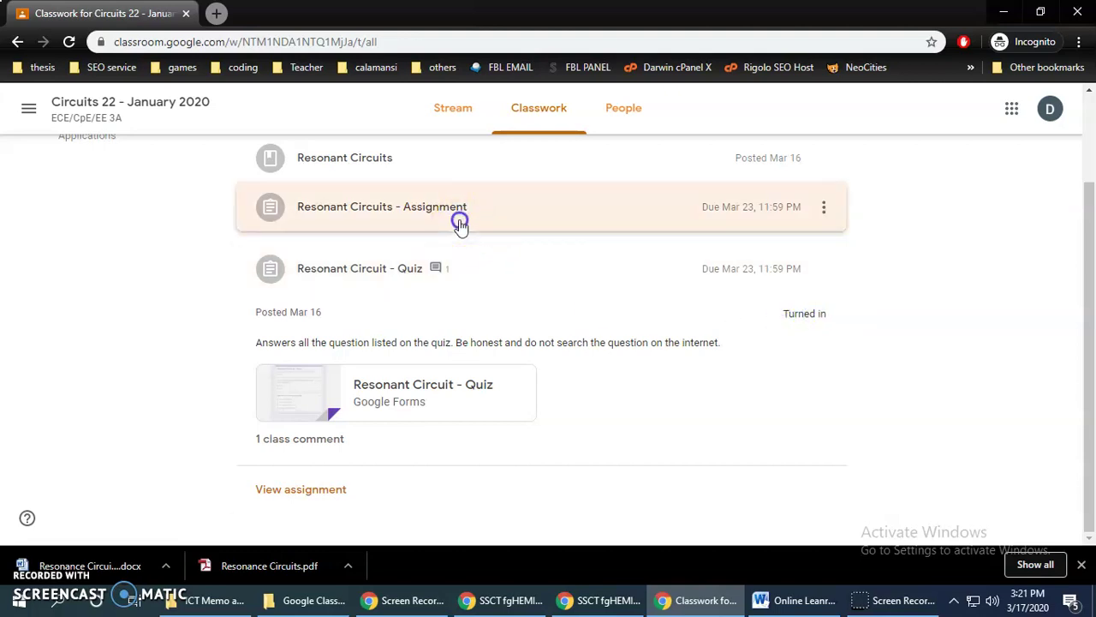
drag(827, 283, 803, 283)
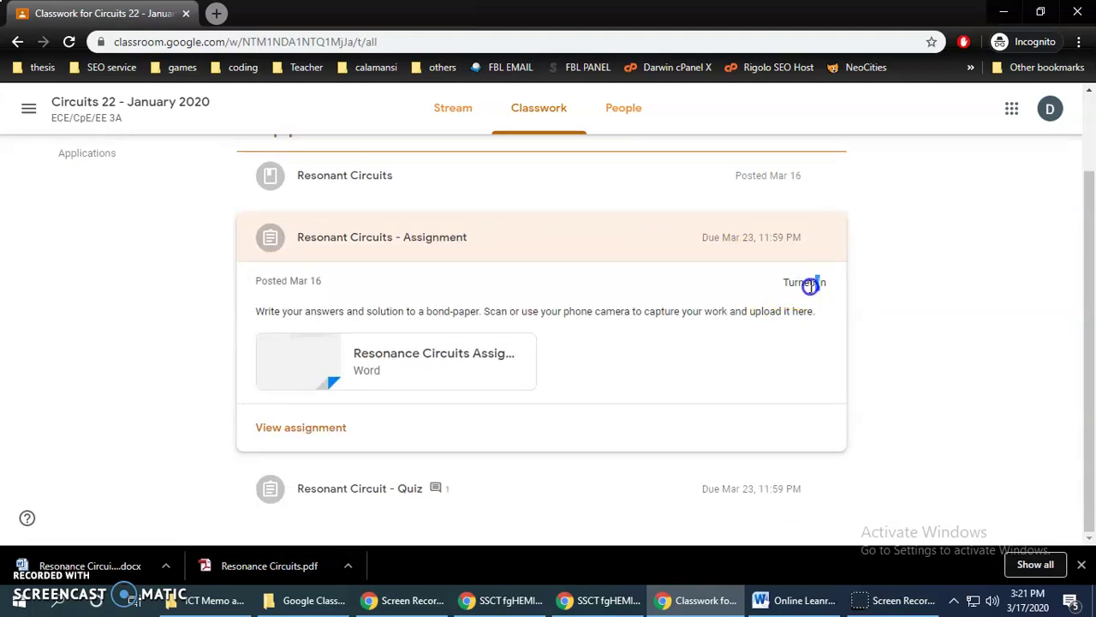
click(773, 289)
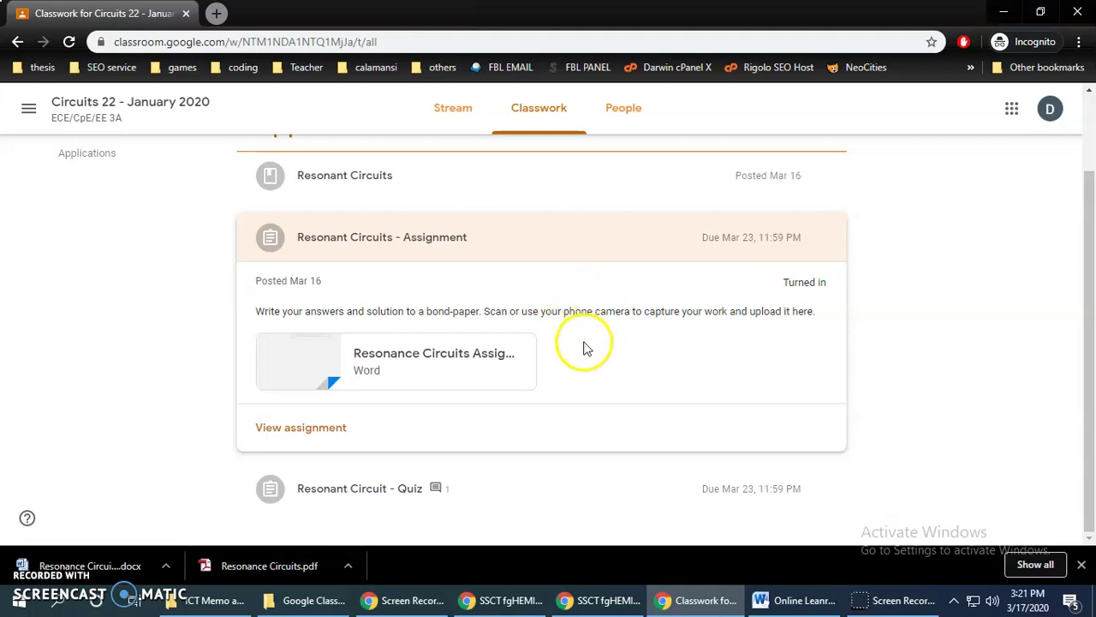